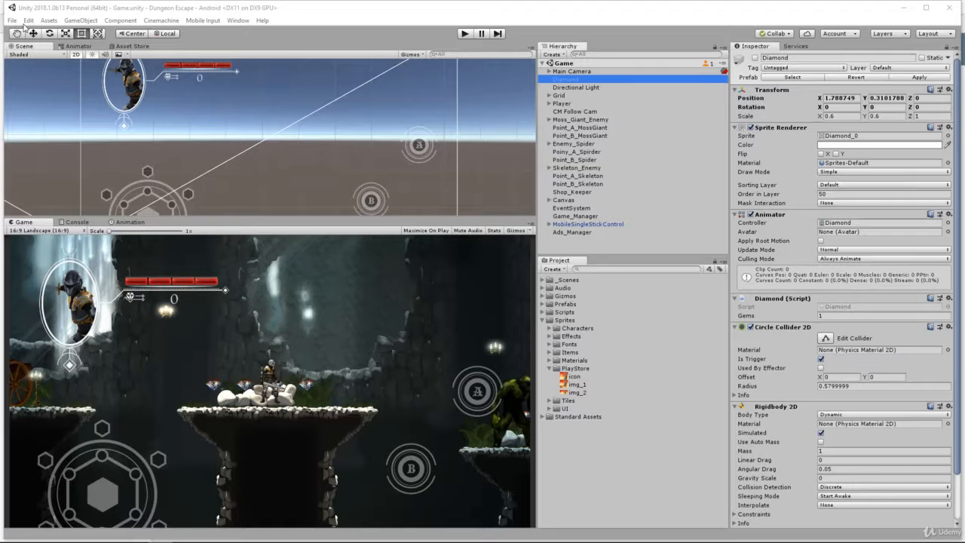
Step: Open the Player Settings for the Android platform from the Build Settings and move the build window clear of them
left_click(14, 22)
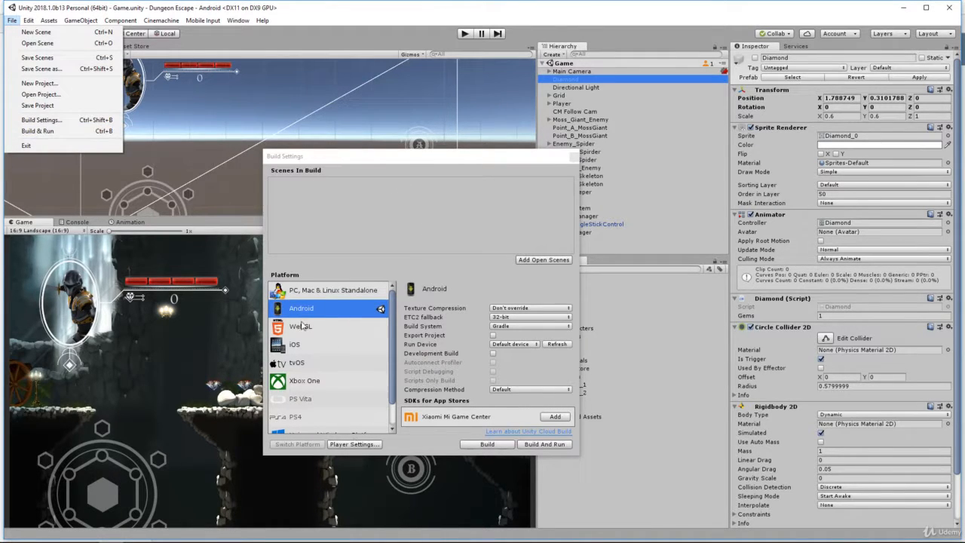
left_click(364, 445)
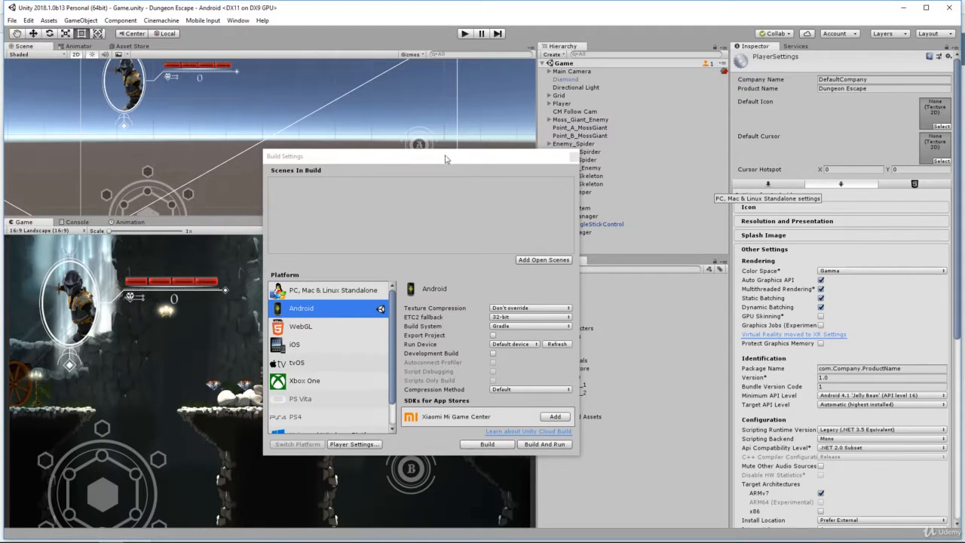
left_click_drag(444, 156, 401, 140)
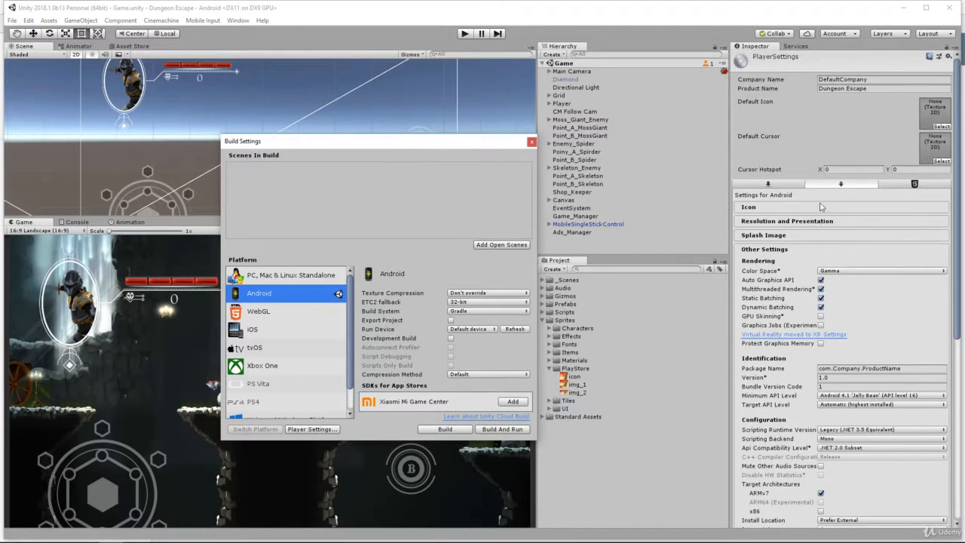
Step: Set the company name to "Defiant Lobster Games" in the Player Settings
left_click(821, 79)
left_click(836, 89)
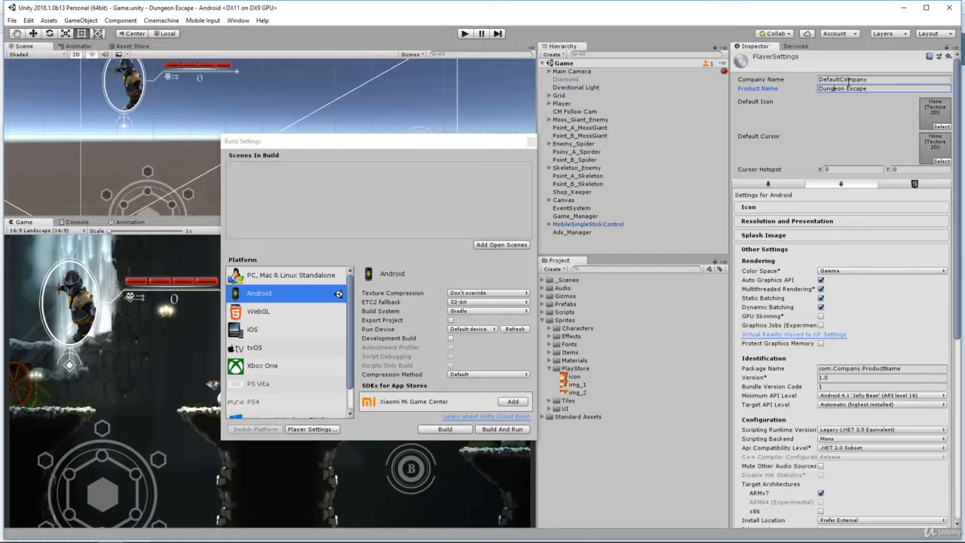
left_click(846, 79)
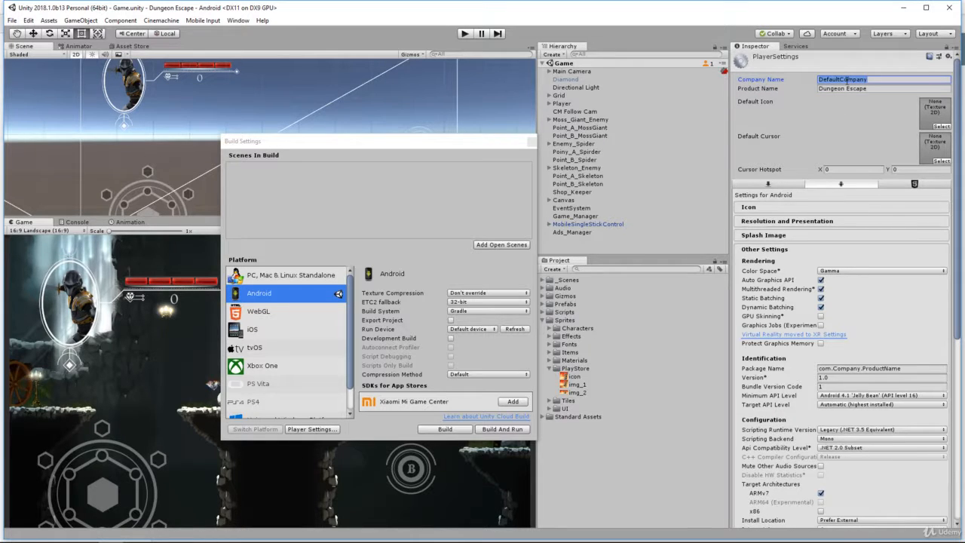
type("Defia")
type("nt Lobste")
type("rGamers")
left_click(871, 89)
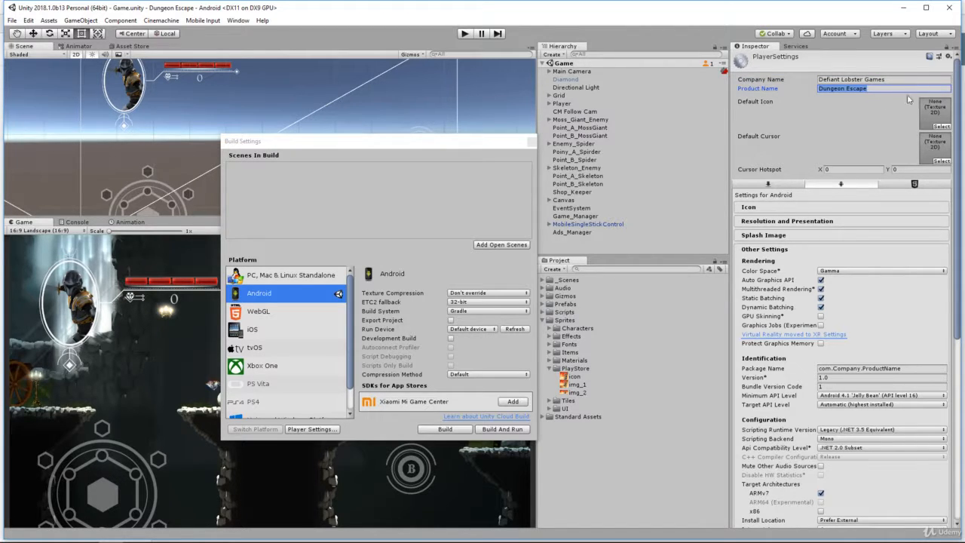
Step: Assign the icon texture from the PlayStore sprites folder as the game's Default Icon
left_click(941, 126)
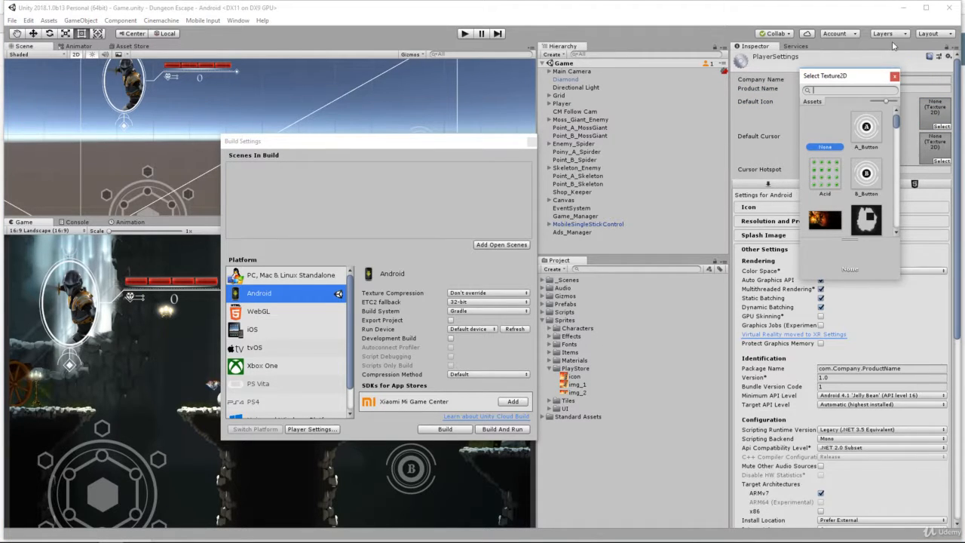
left_click(895, 78)
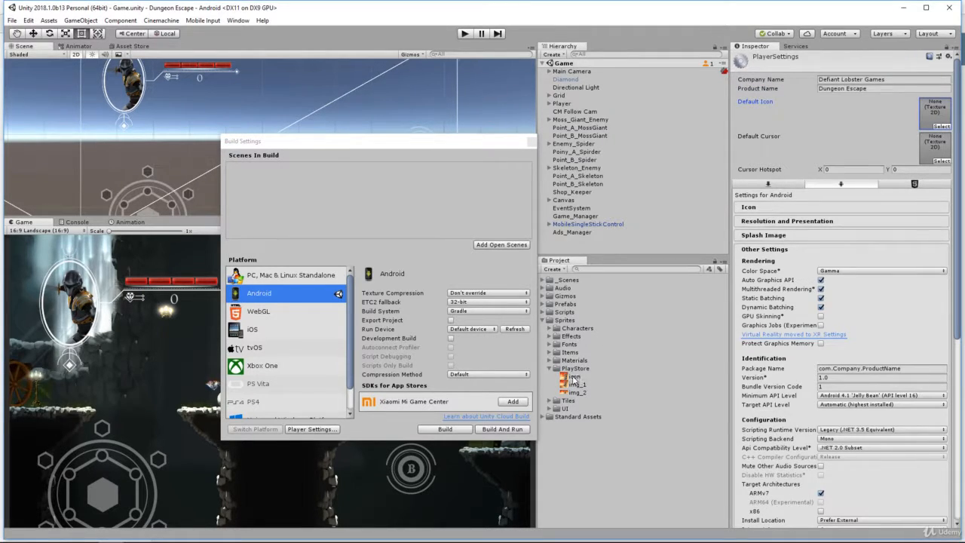
left_click(574, 377)
left_click_drag(574, 377, 933, 121)
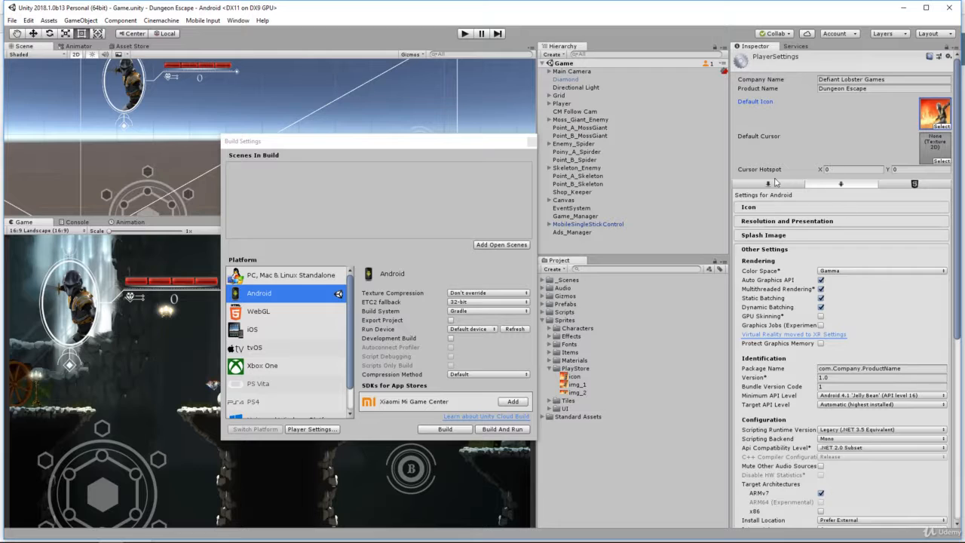
Step: Examine the Android package name, version, bundle version code and the remaining configuration, optimization and logging options in Other Settings
left_click(765, 250)
scroll(788, 332, "down", 2)
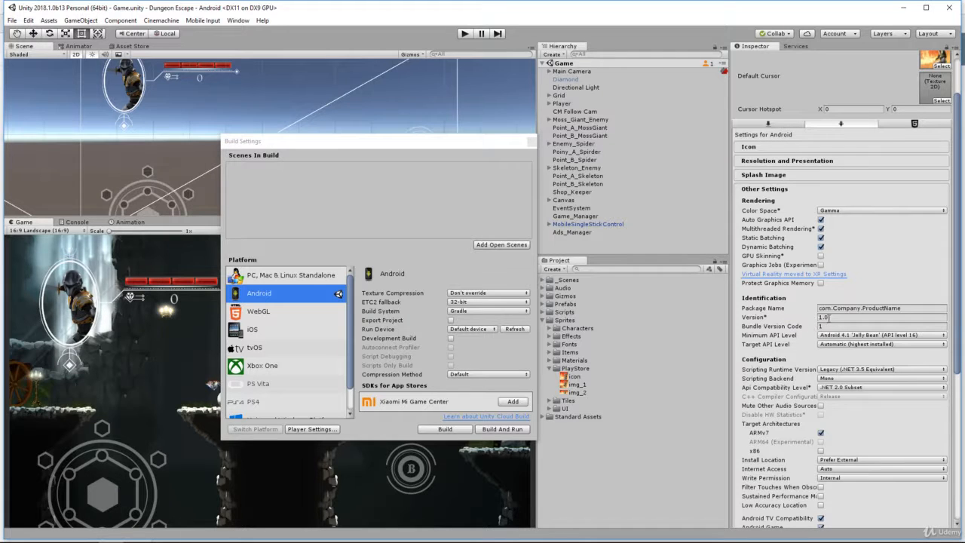
left_click(829, 318)
left_click(830, 326)
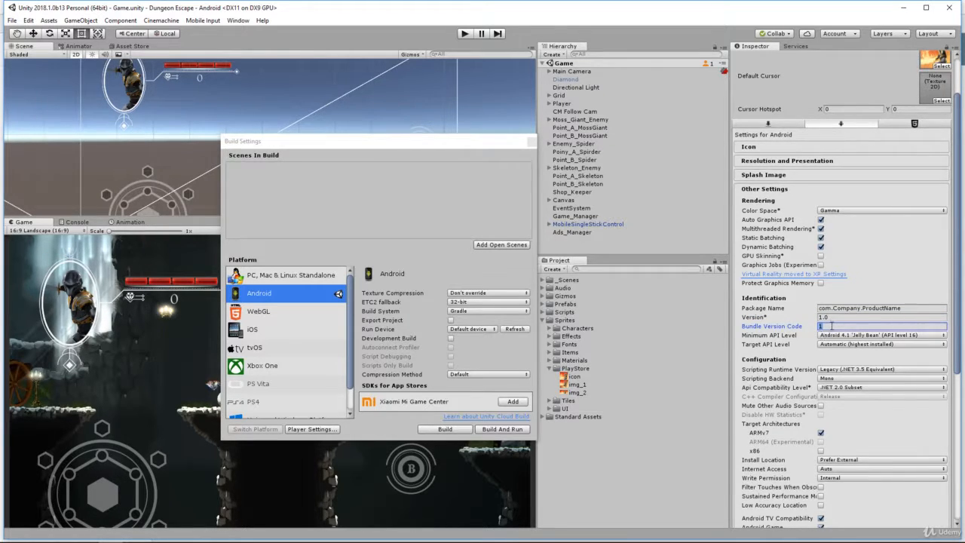
left_click(846, 308)
left_click(847, 308)
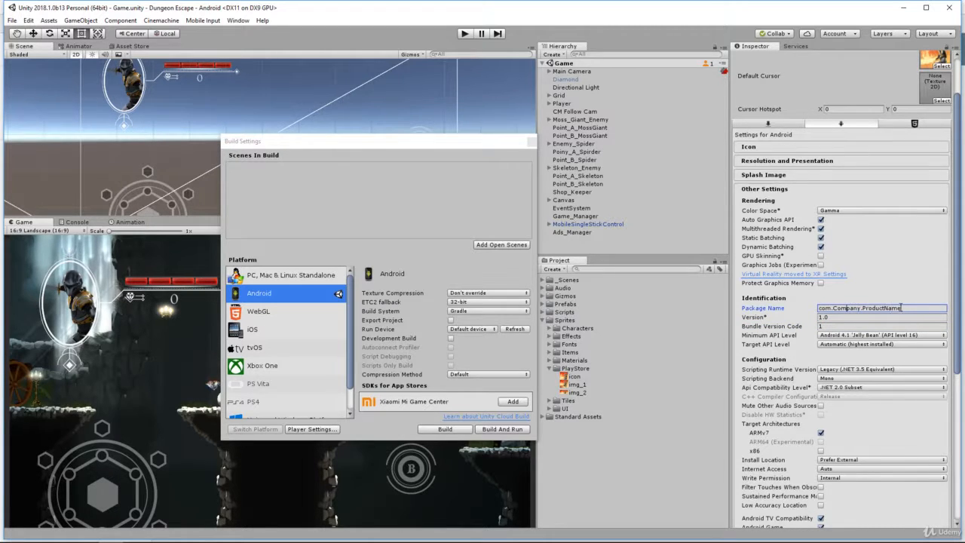
left_click_drag(903, 307, 805, 312)
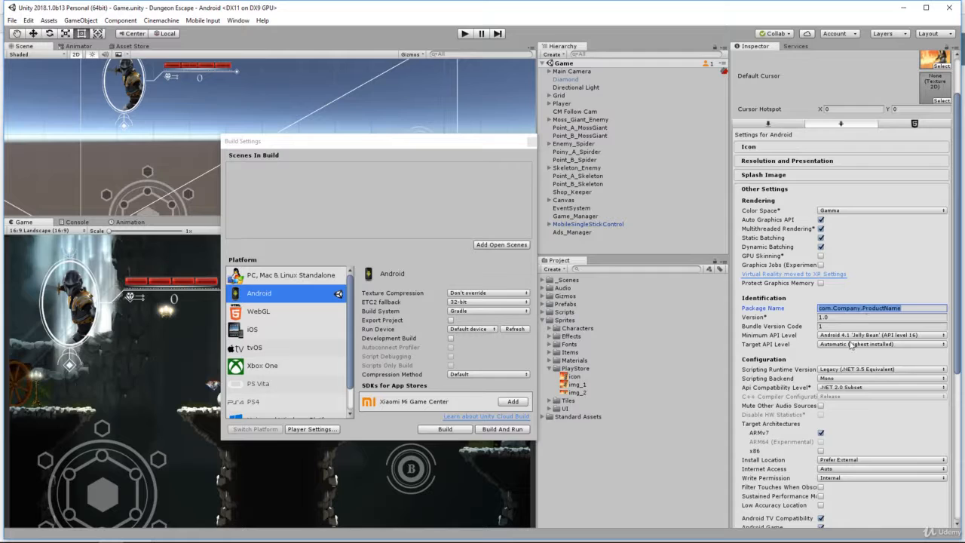
left_click(840, 317)
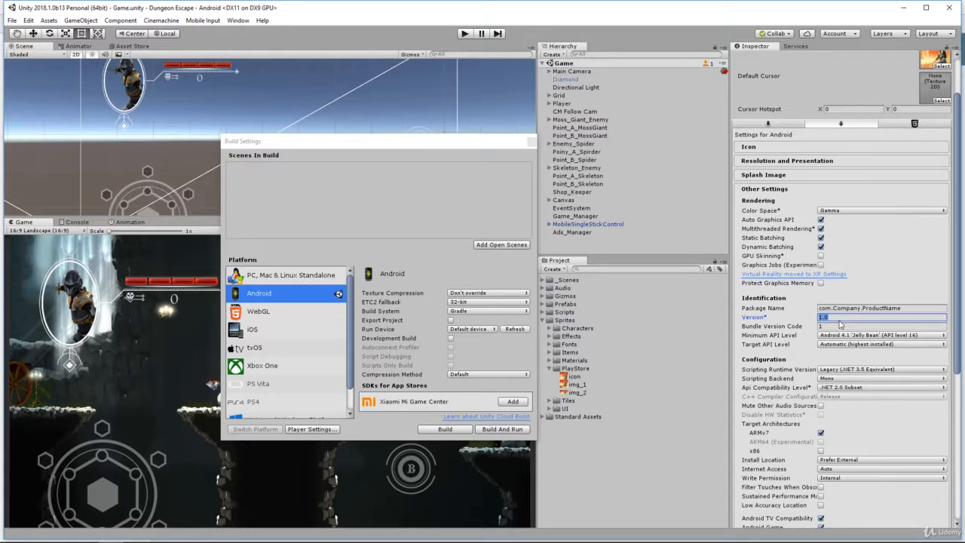
left_click(830, 325)
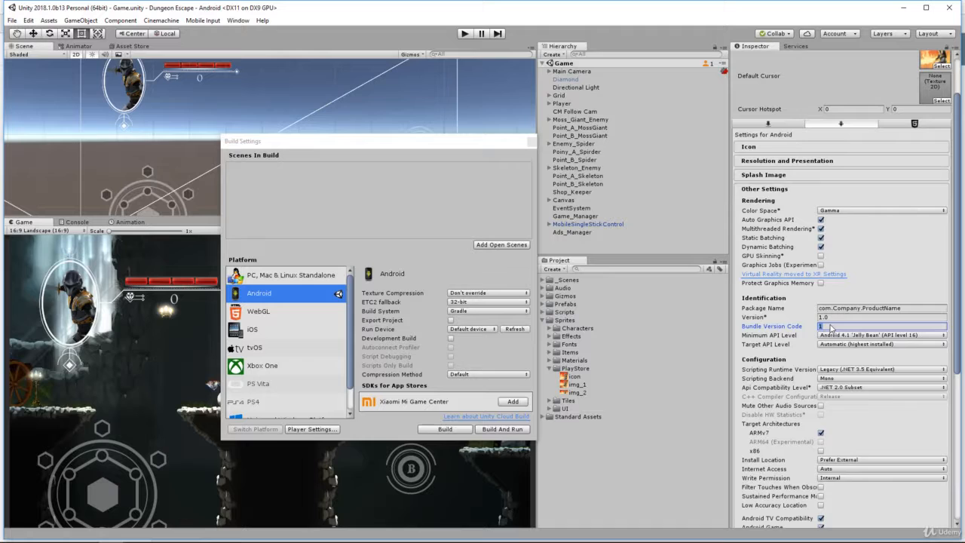
left_click(833, 317)
left_click(823, 325)
scroll(796, 366, "down", 2)
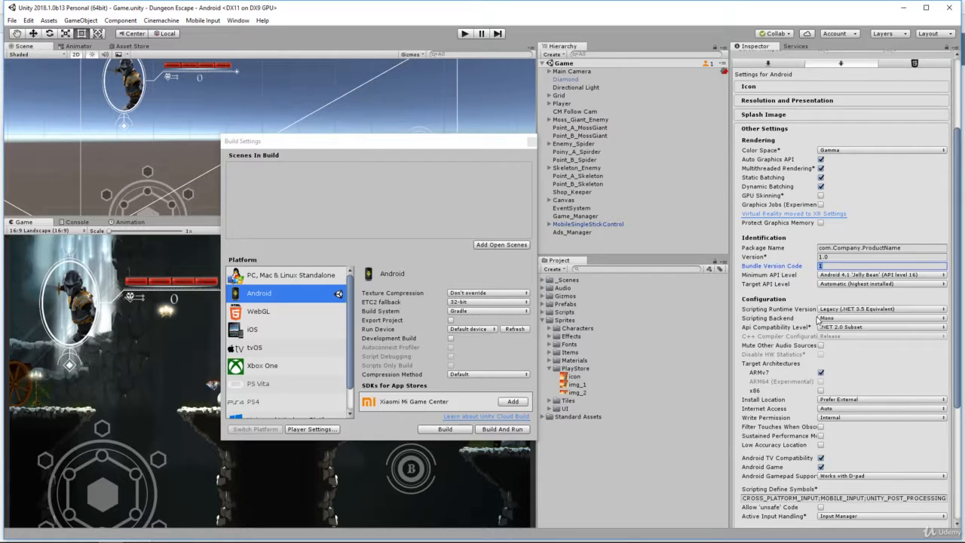
scroll(804, 332, "down", 1)
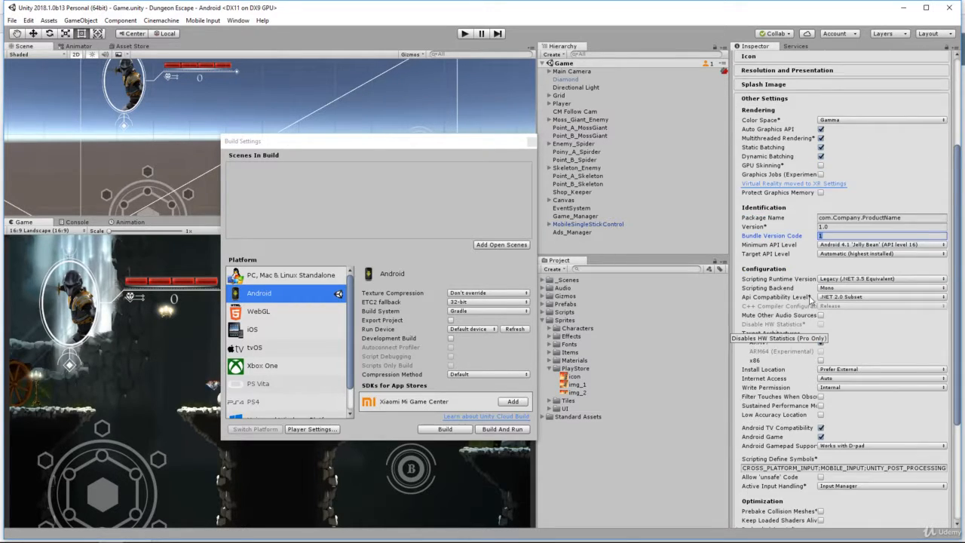
scroll(803, 332, "down", 5)
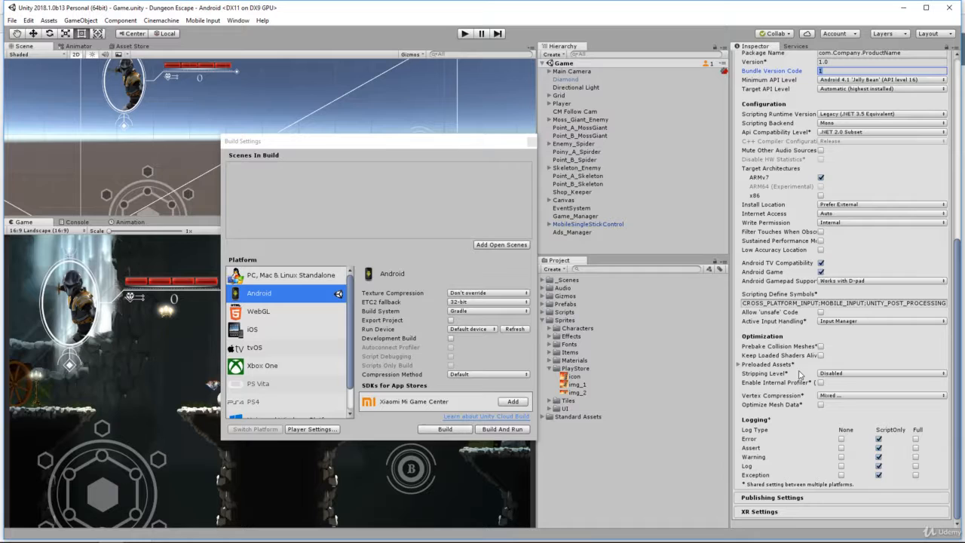
Step: Choose to create a new keystore in the Publishing Settings, and enter and confirm the keystore password
left_click(773, 498)
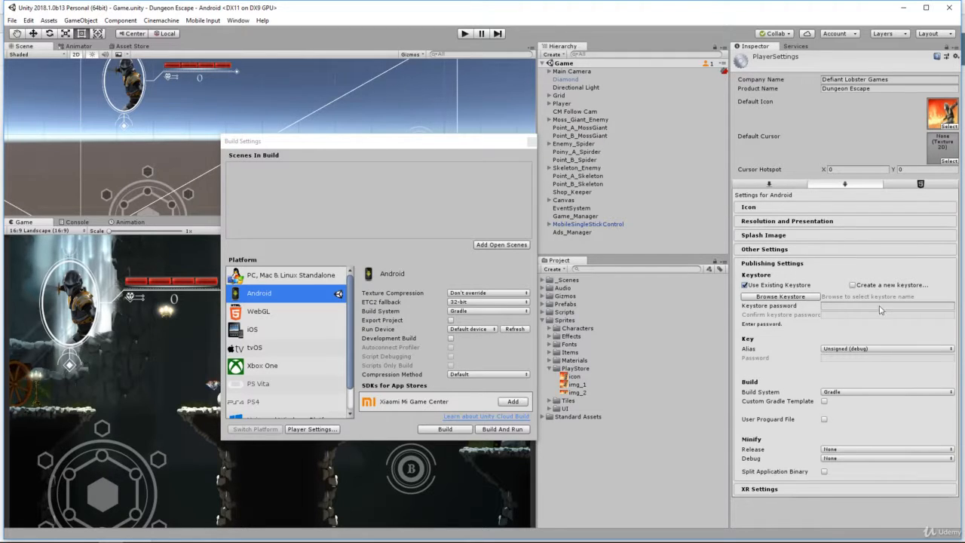
left_click(853, 285)
left_click(845, 305)
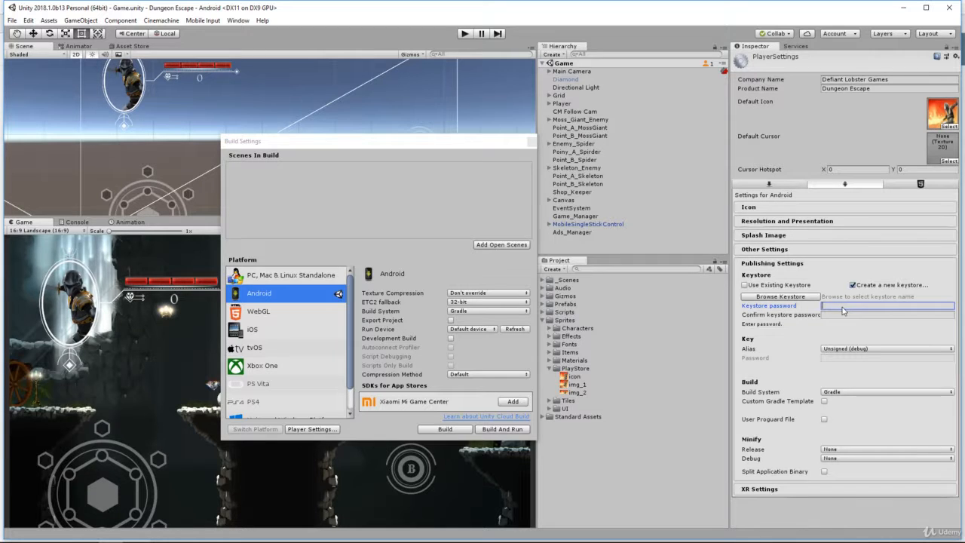
key("ctrl+v")
left_click(844, 315)
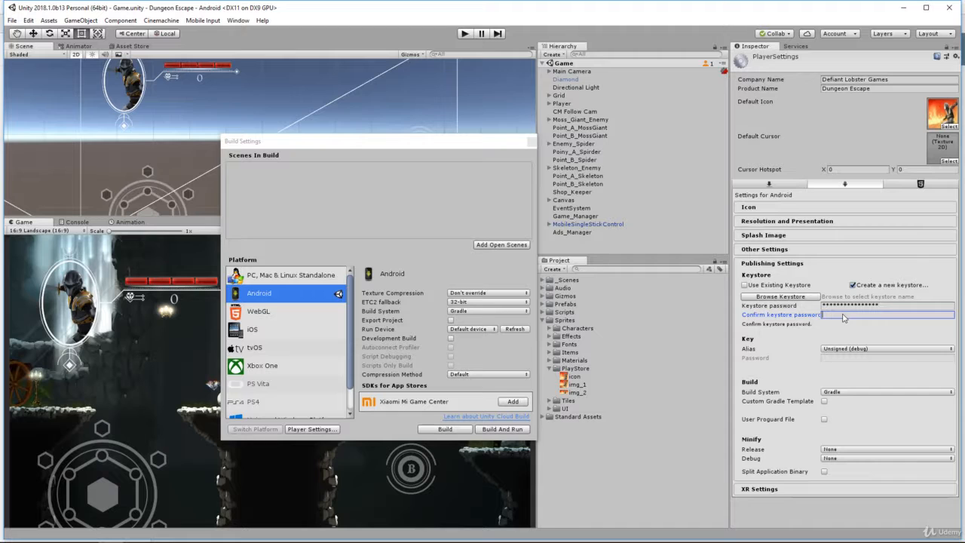
key("ctrl+v")
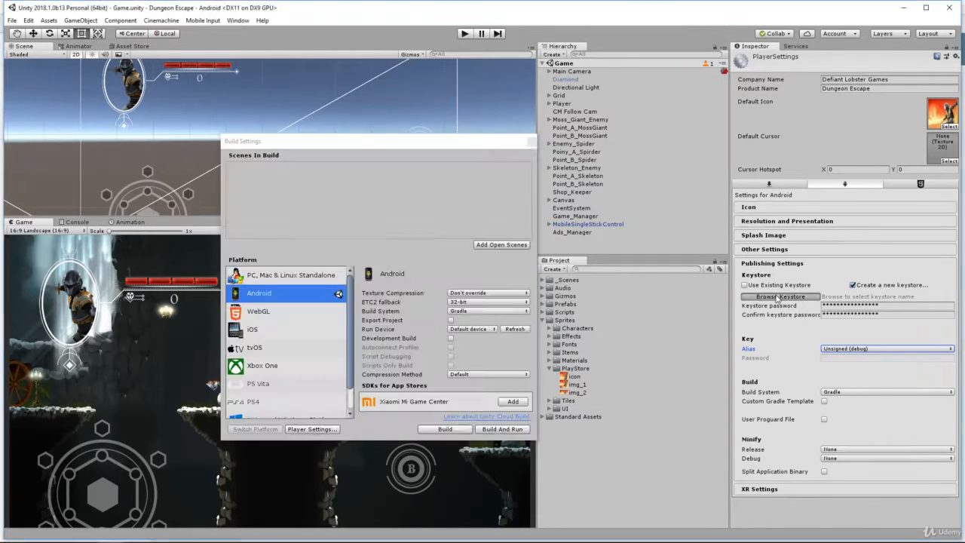
Step: Save the new keystore file as "Dungeon Escape Keystore" in the Defiant Lobster Games folder in Dropbox
left_click(779, 296)
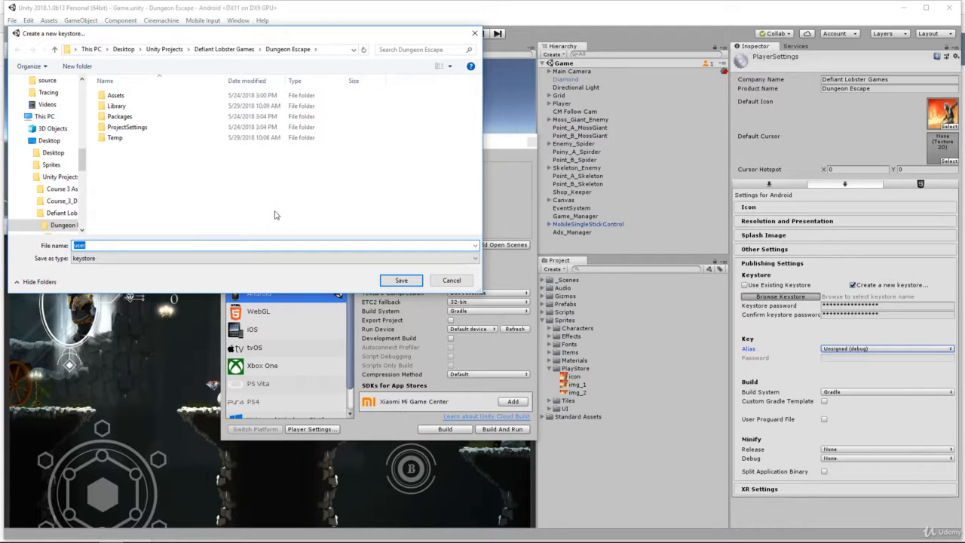
type("Dungeon")
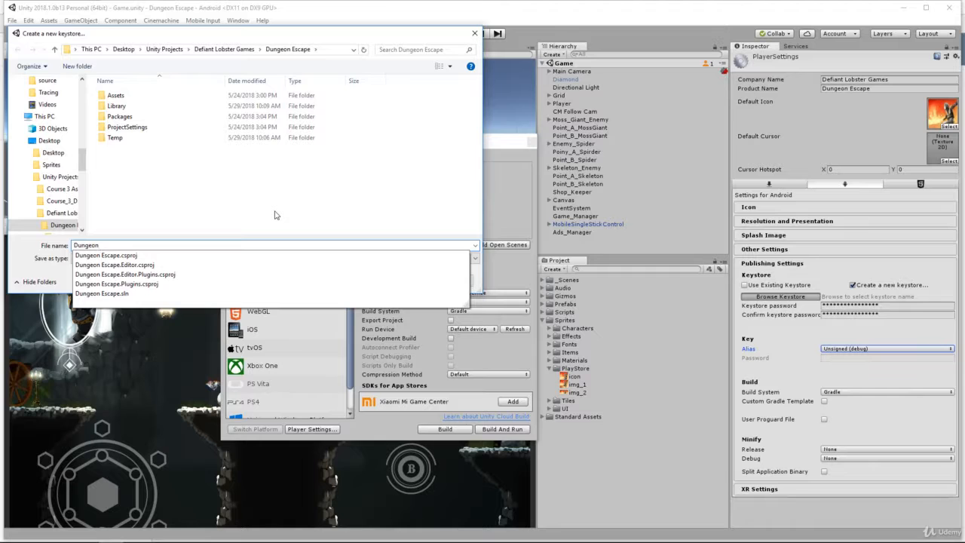
type(" Escape K")
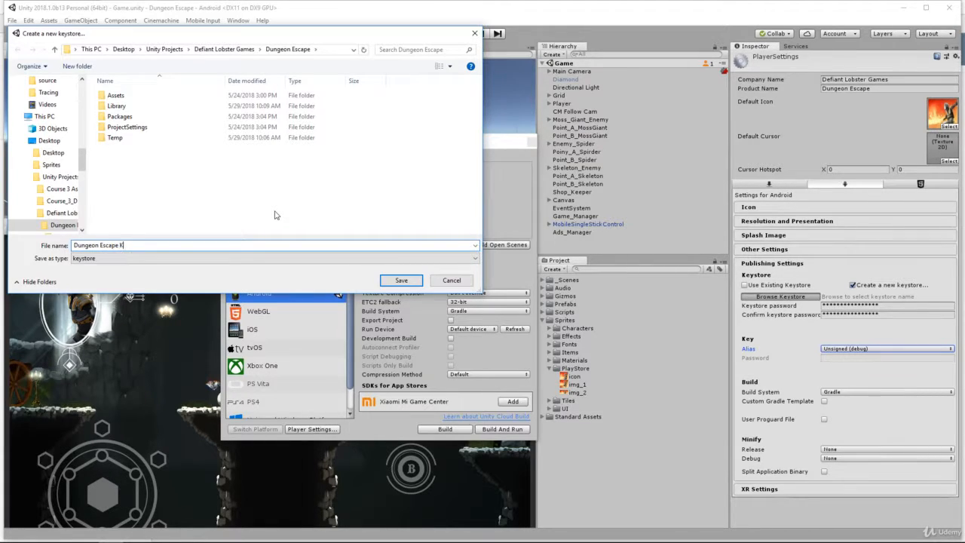
type("eystore")
left_click(224, 49)
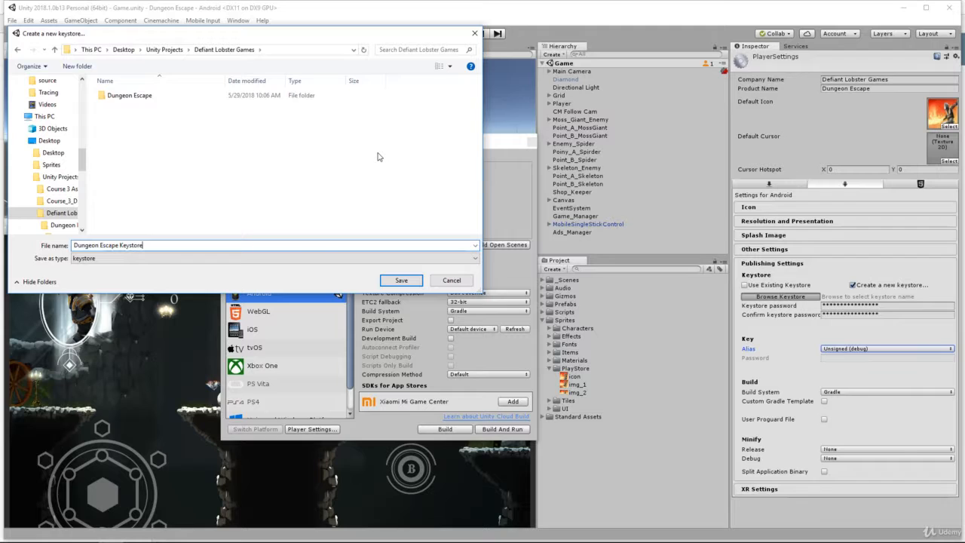
left_click_drag(83, 171, 68, 121)
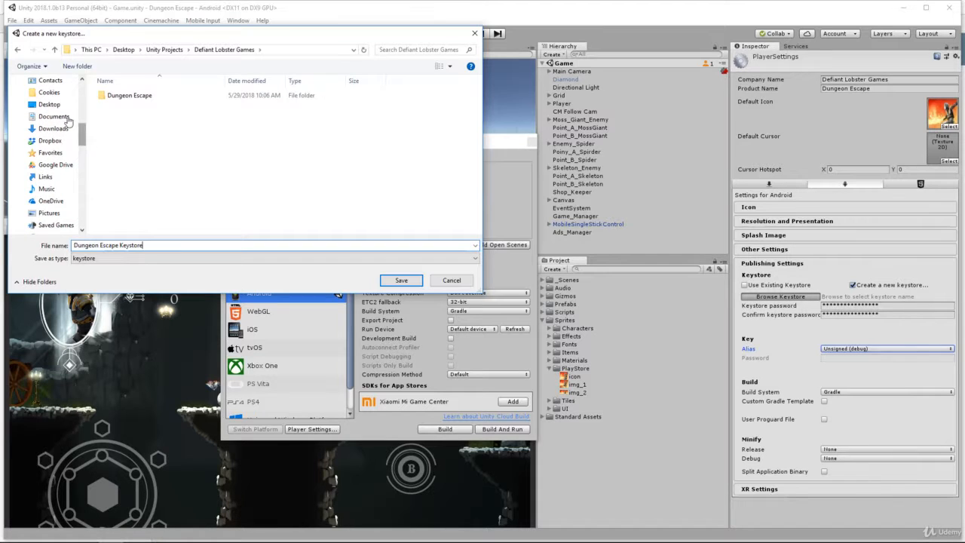
left_click(50, 140)
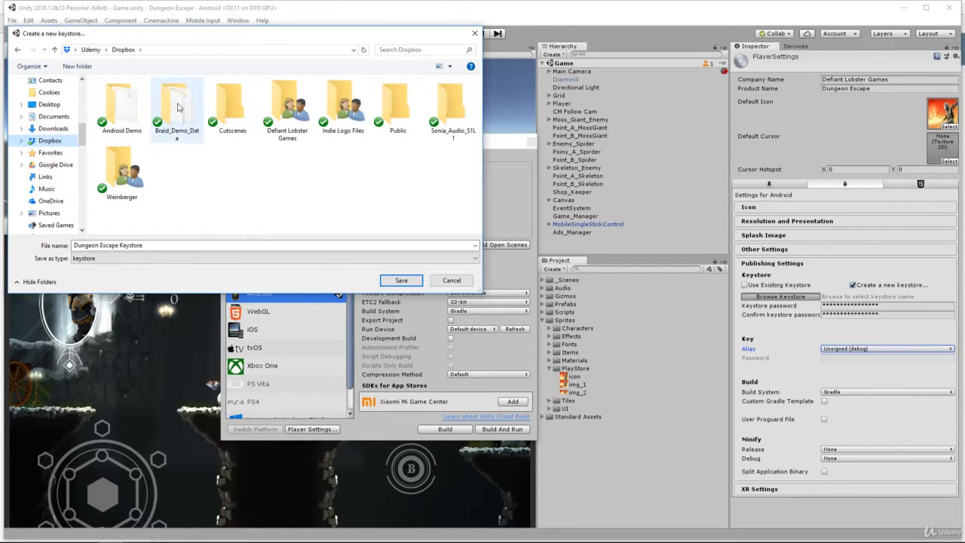
double_click(290, 105)
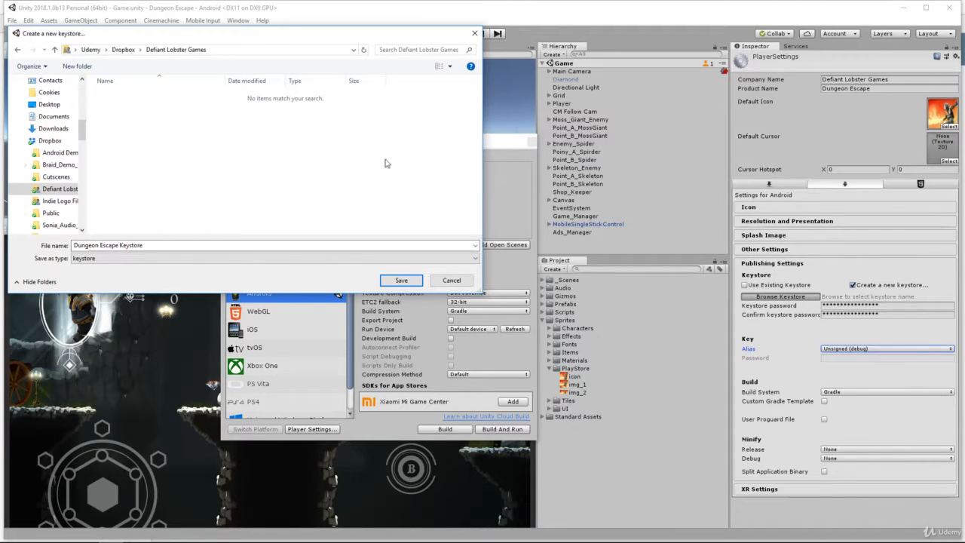
left_click(389, 283)
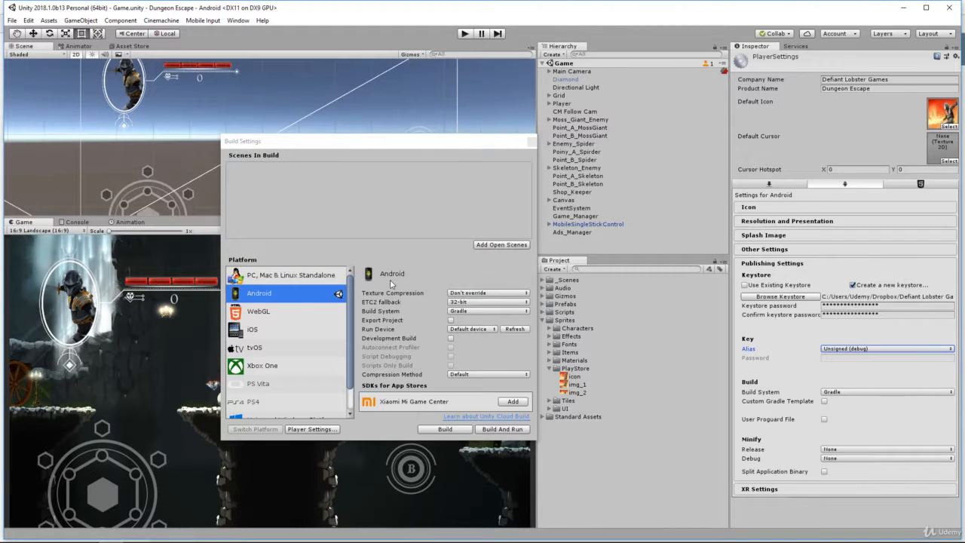
Step: Start creating a new signing key in the Publishing Settings and enter the alias "Dungeon Escape"
left_click(836, 350)
left_click(779, 341)
left_click(830, 348)
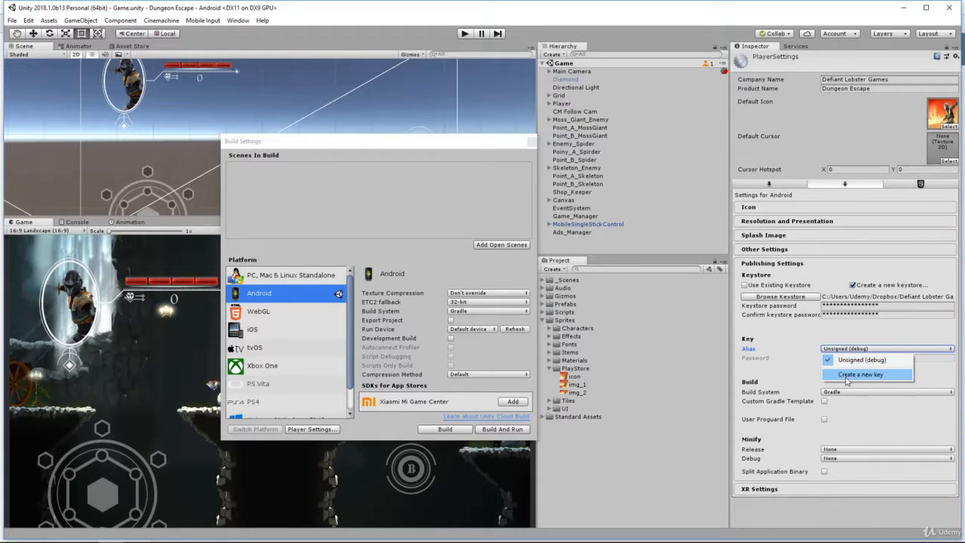
left_click(846, 375)
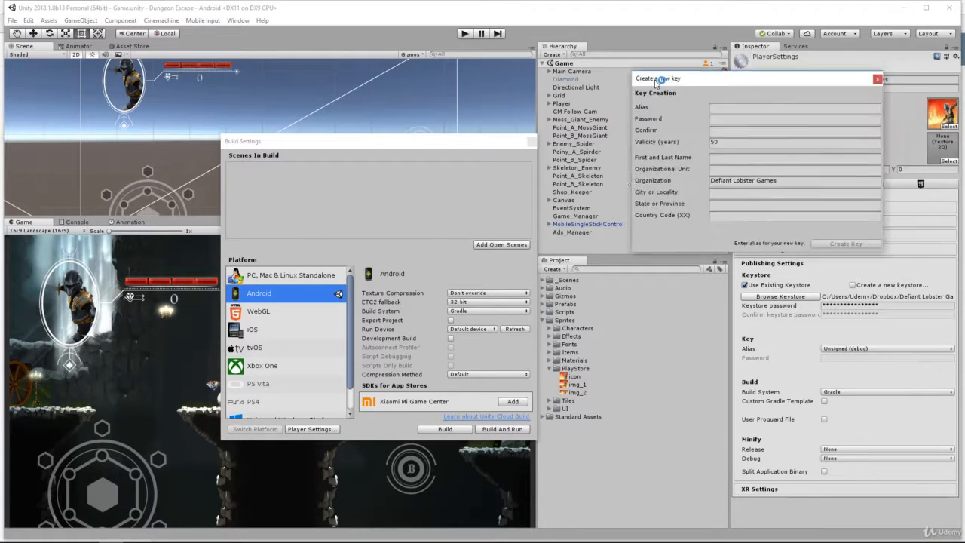
left_click_drag(694, 82, 424, 93)
left_click(450, 118)
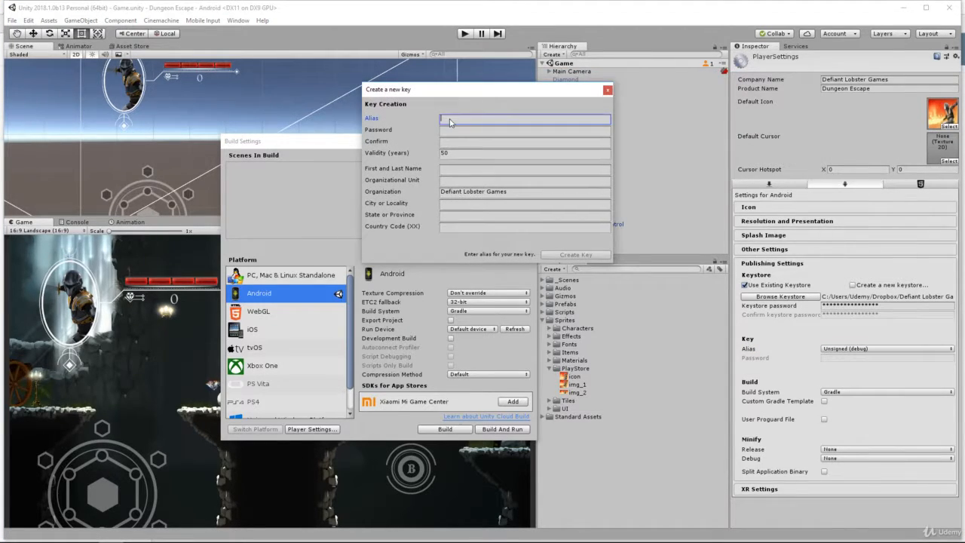
type("Dungeon Escape")
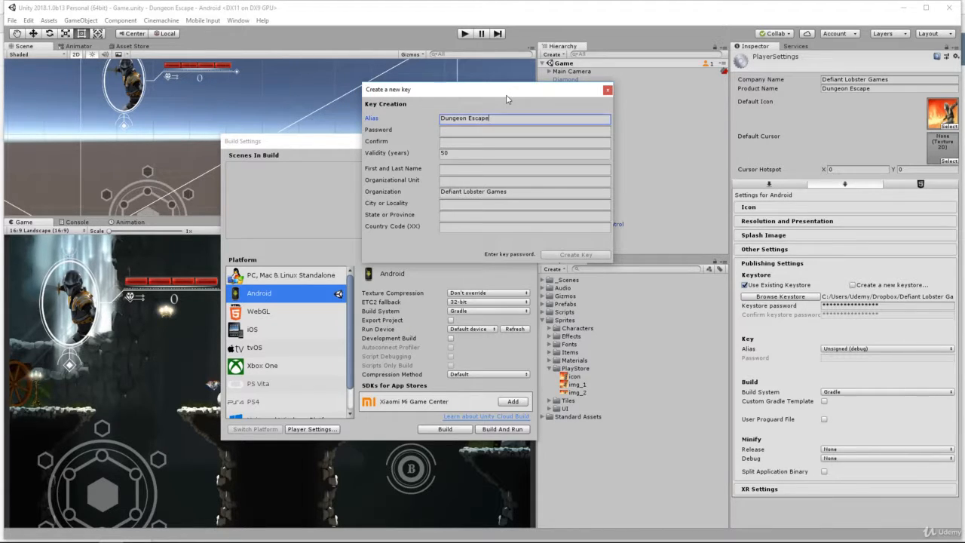
Step: Enter and confirm the password for the new signing key
left_click(468, 129)
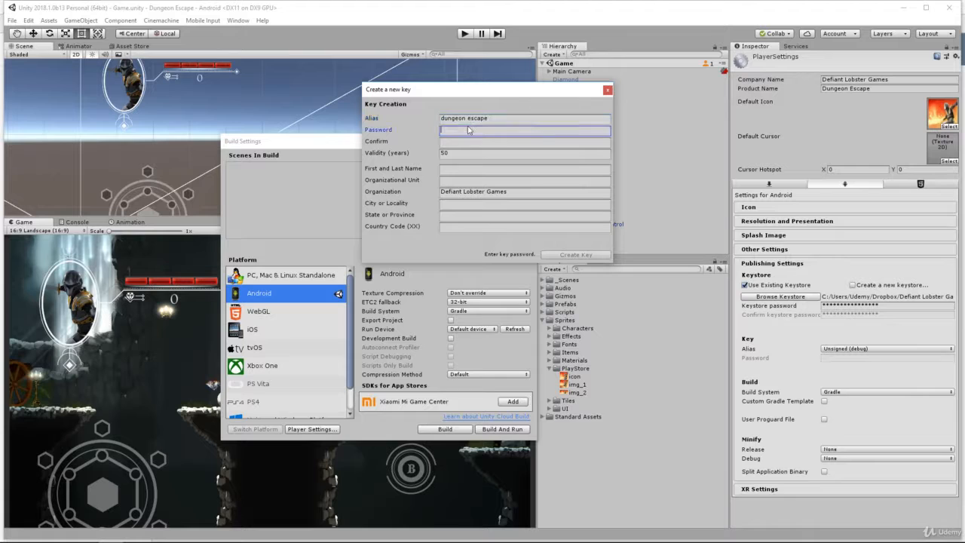
key("ctrl+v")
left_click(468, 142)
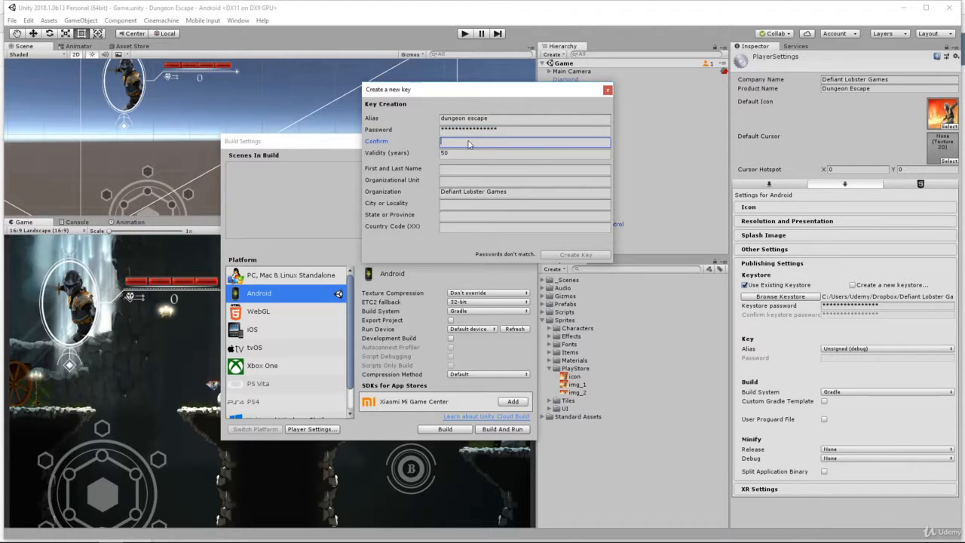
key("ctrl+v")
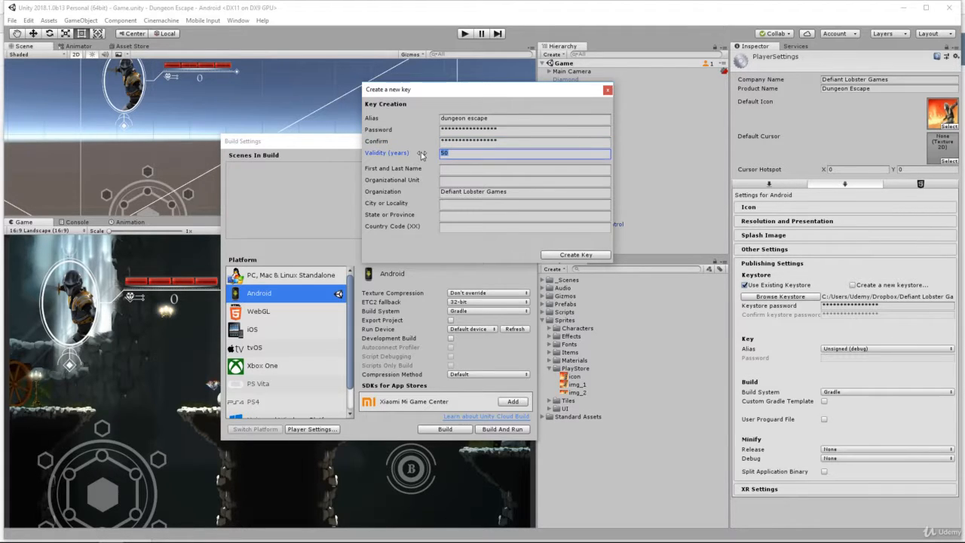
Step: Set the key's validity to 99 years and enter the owner's first and last name, leaving the organizational unit empty
type("99")
left_click(458, 169)
type("Jonath")
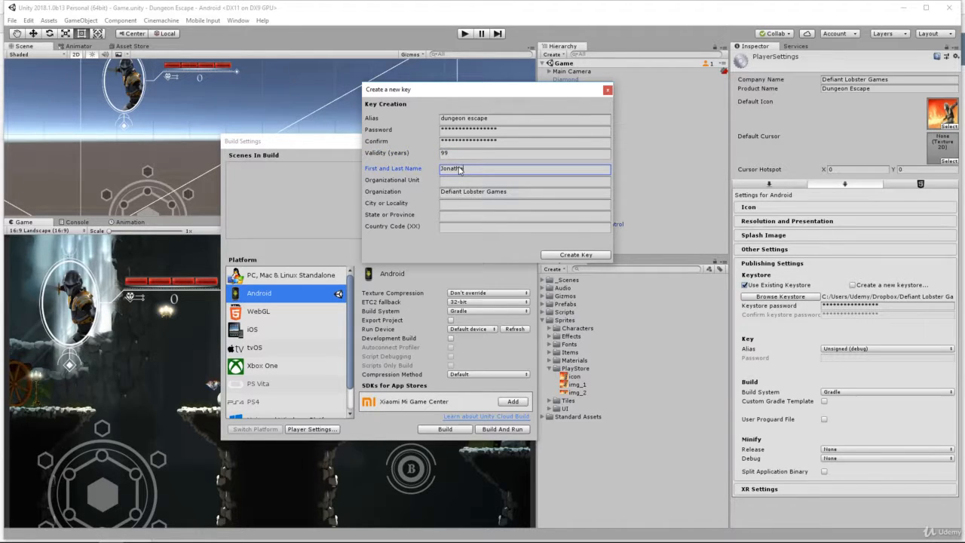
type("an Weinberger")
key("Tab")
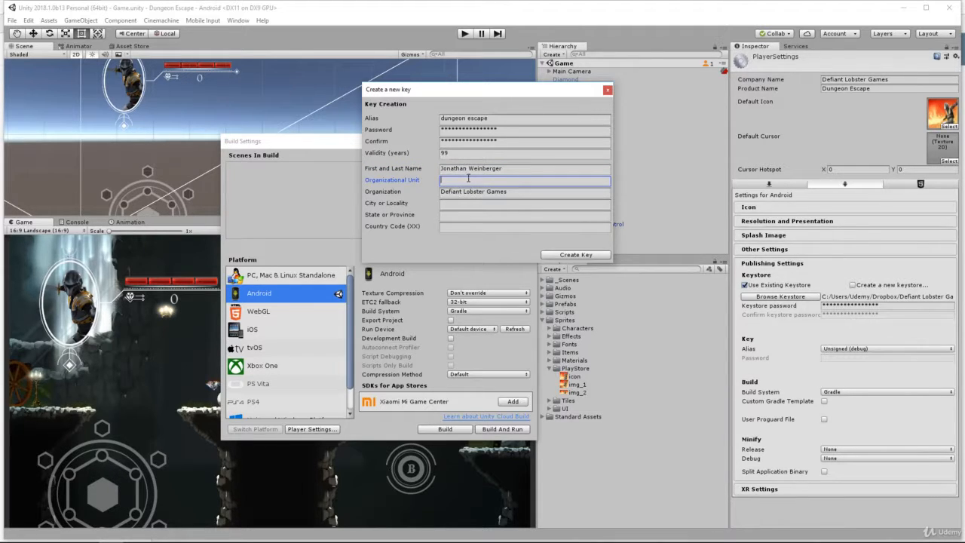
key("Tab")
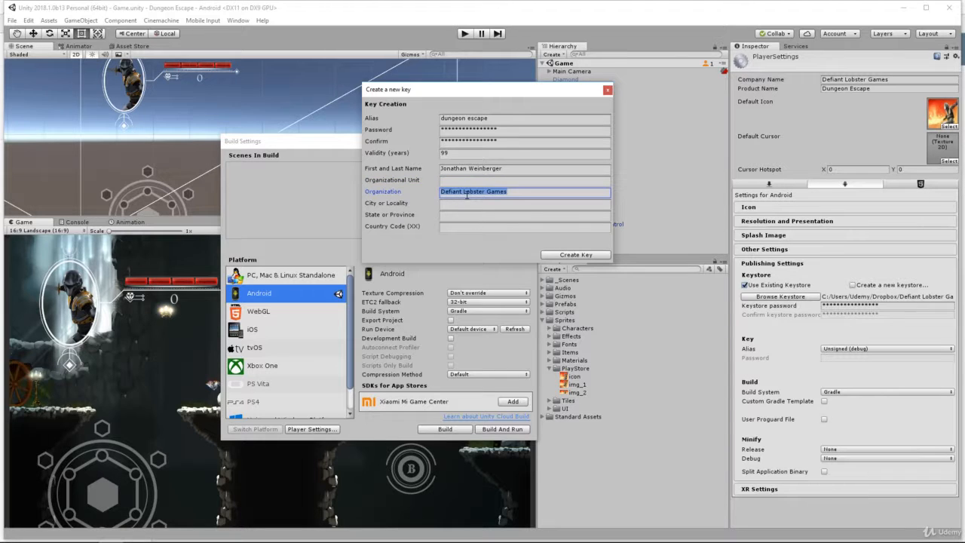
Step: Fill in the key's city as Atlanta, state as Ga and country code as 01, and create the key
left_click(442, 207)
type("A")
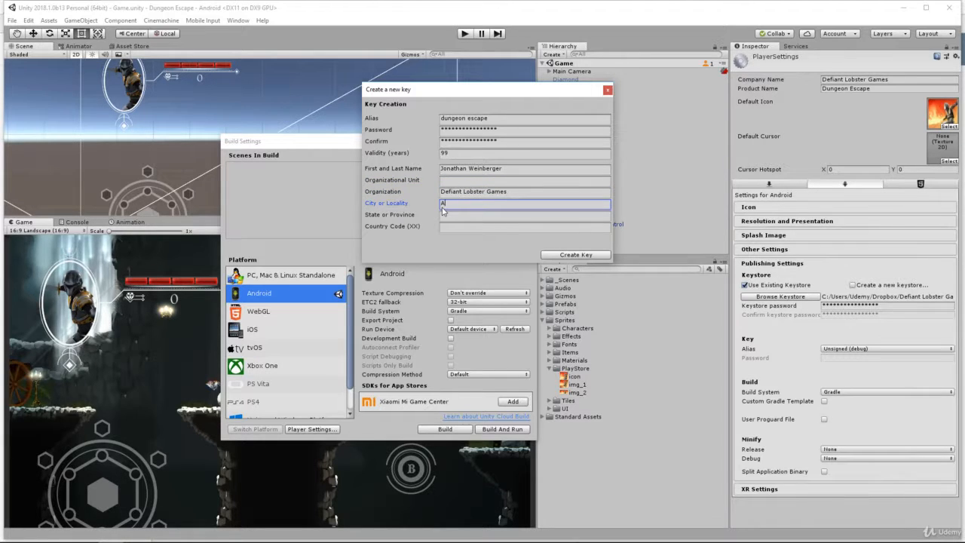
type("tlanta")
key("Tab")
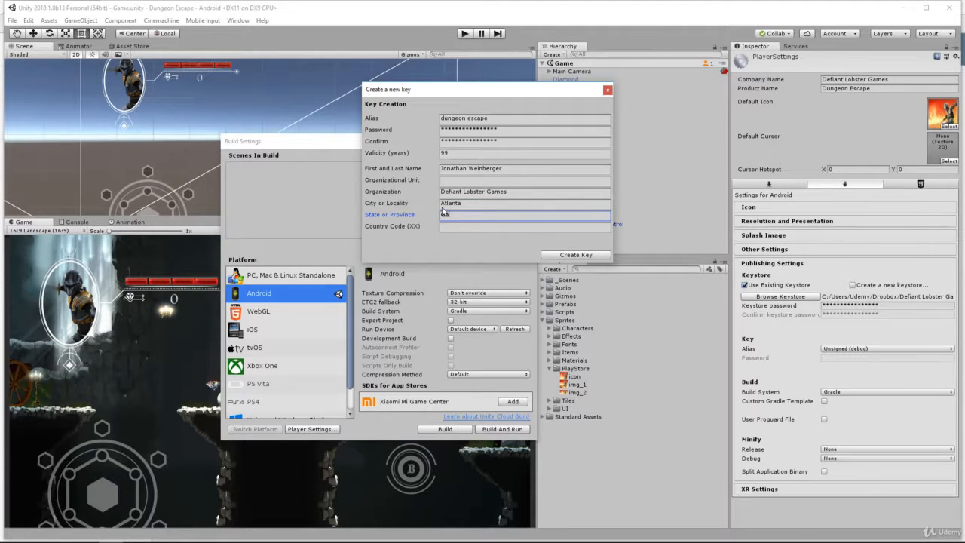
key("Tab")
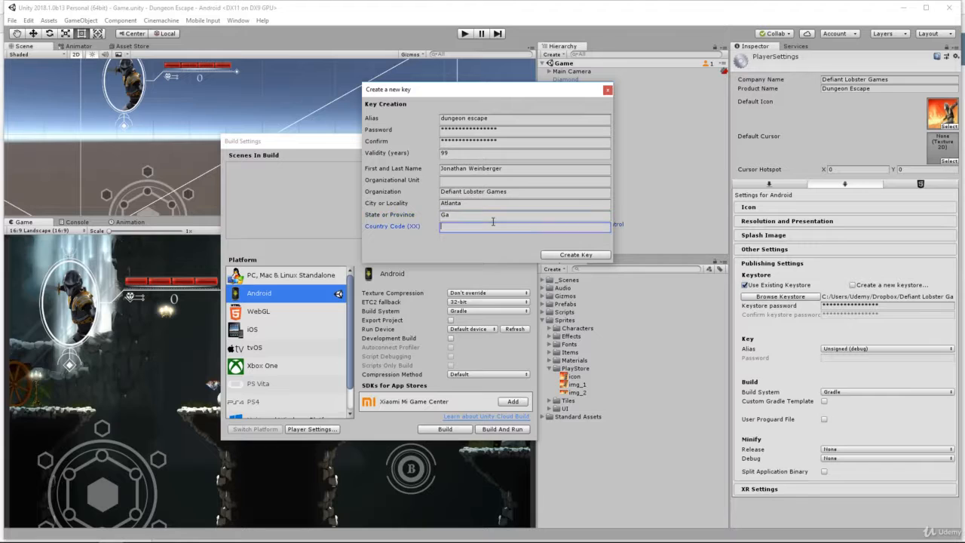
type("01")
left_click(587, 255)
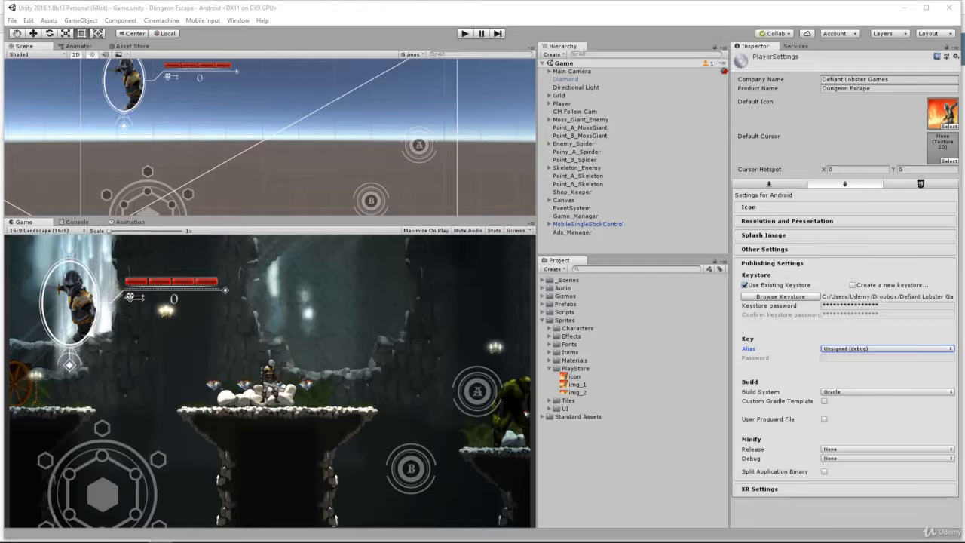
Step: Choose the "dungeon escape" alias as the project's signing key and enter the key password
left_click(835, 349)
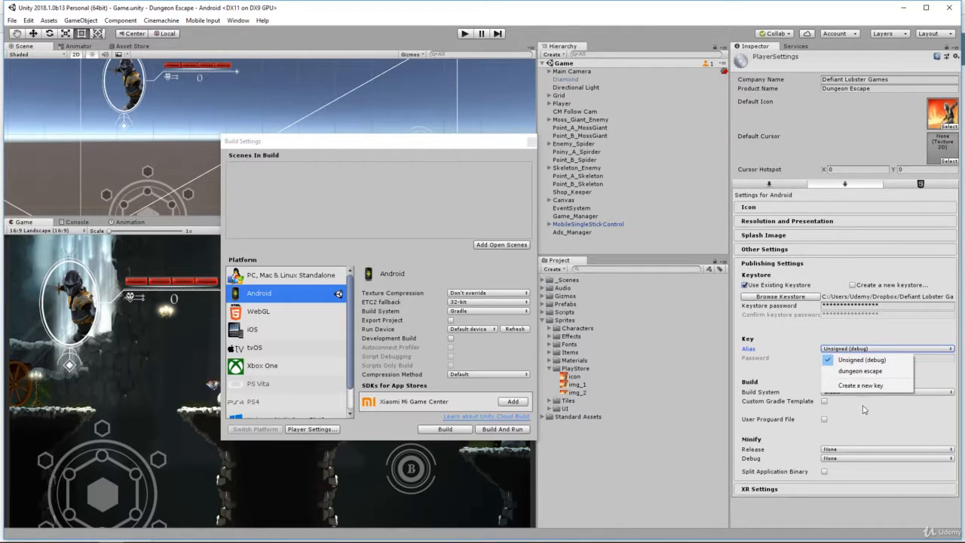
left_click(843, 373)
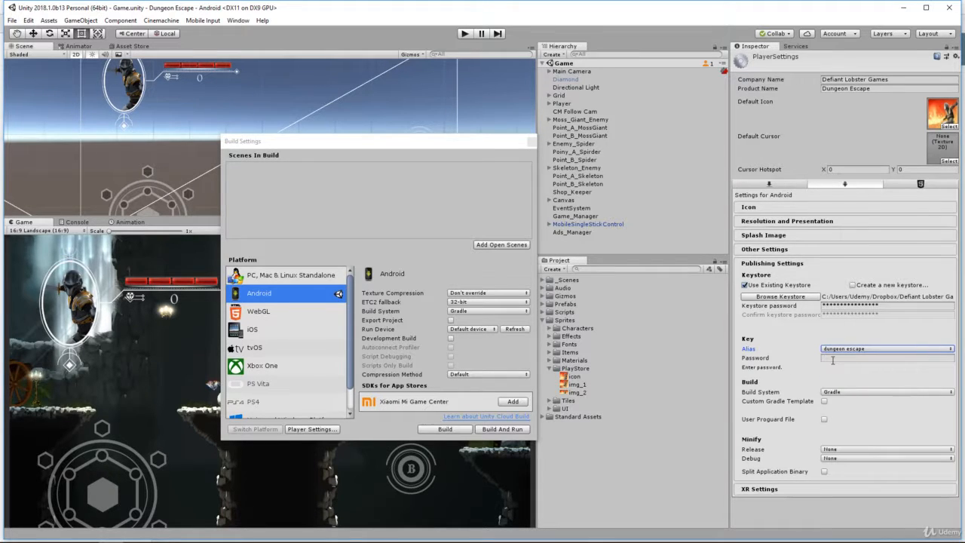
left_click(832, 359)
key("ctrl+v")
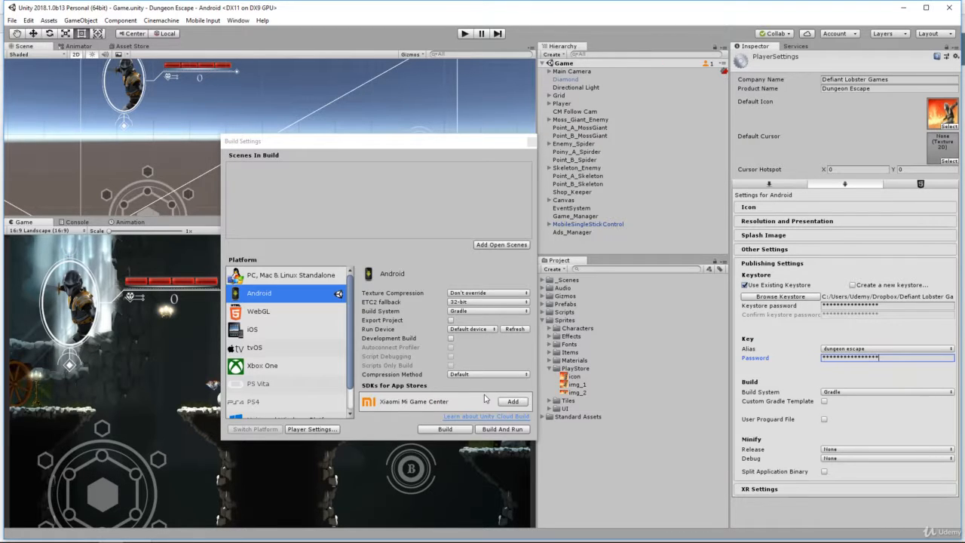
Step: Start an Android build and choose the Defiant Lobster Games folder in Dropbox as its destination
left_click(439, 430)
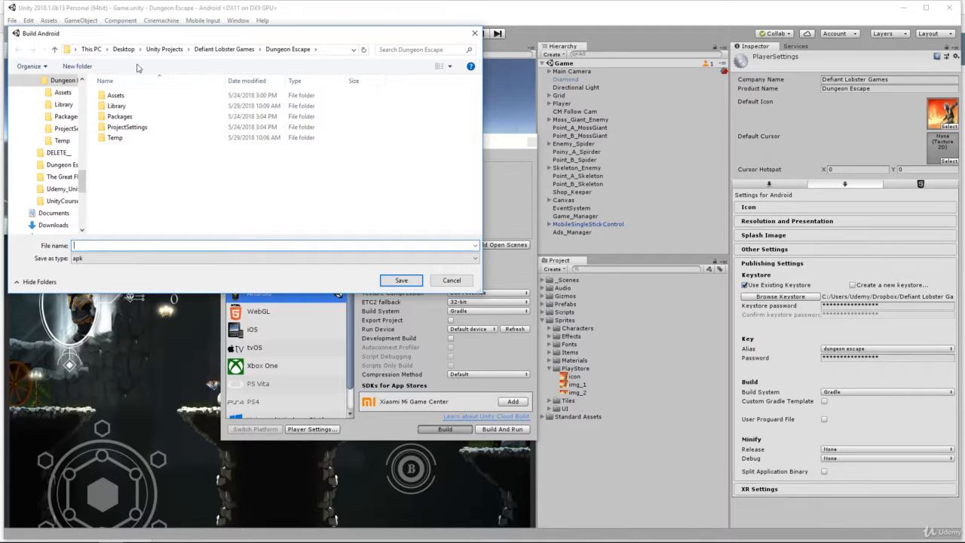
scroll(83, 201, "down", 3)
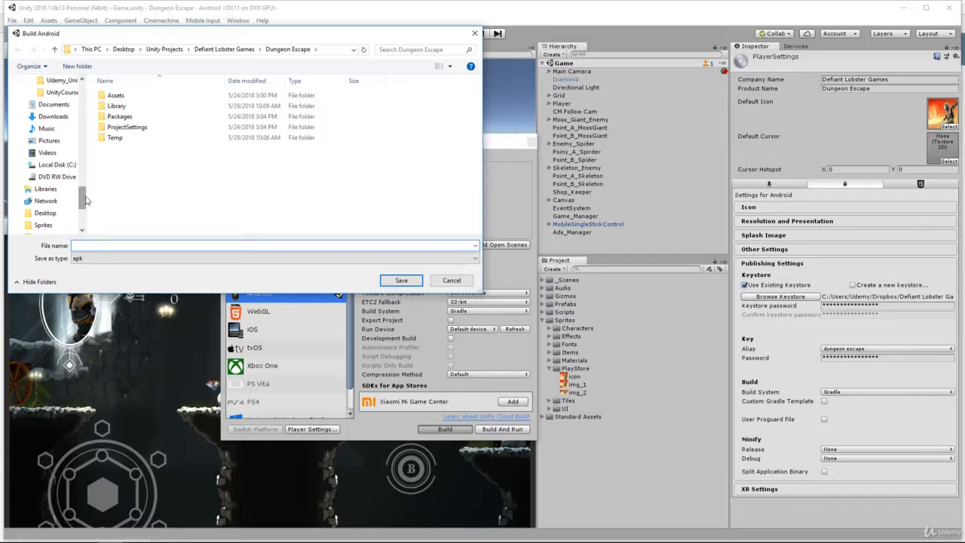
scroll(85, 204, "up", 4)
scroll(87, 176, "up", 4)
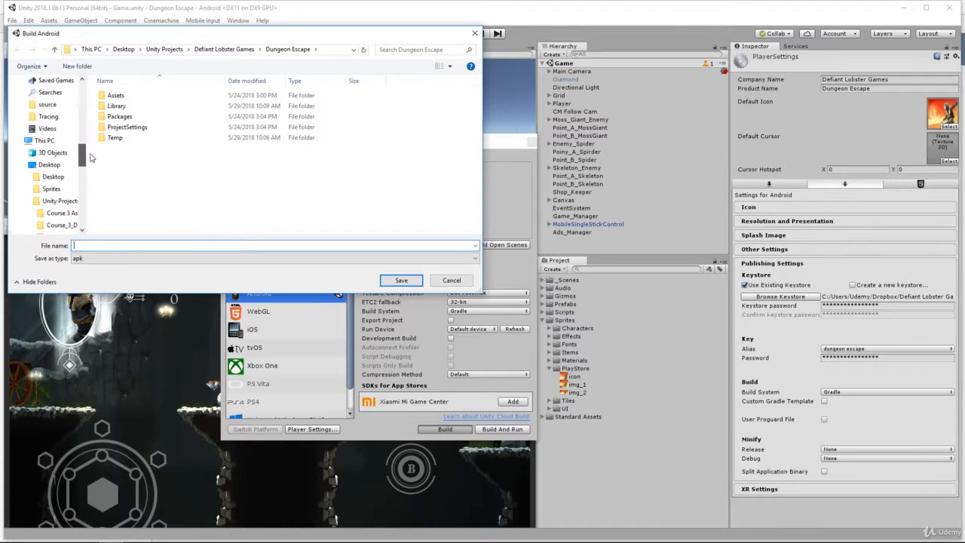
left_click(75, 164)
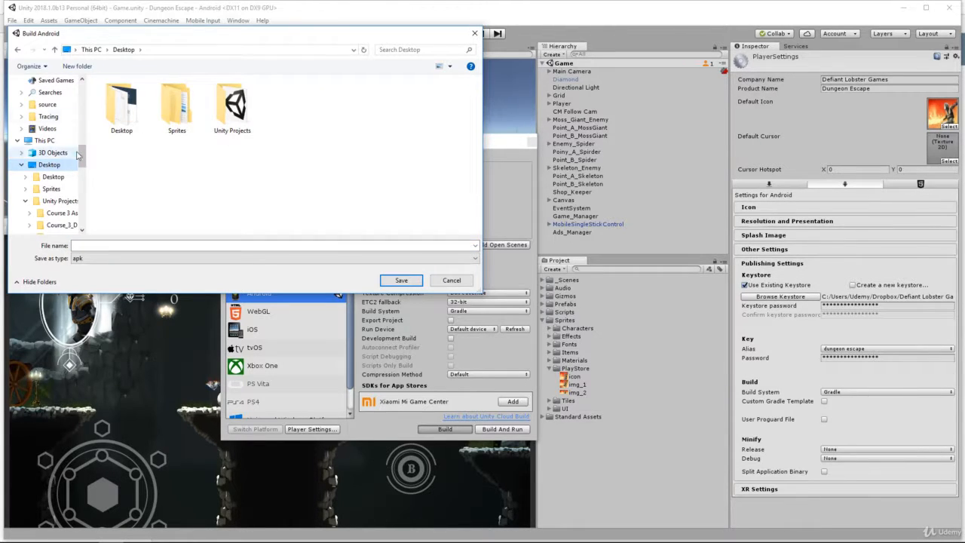
scroll(79, 145, "up", 5)
left_click(51, 164)
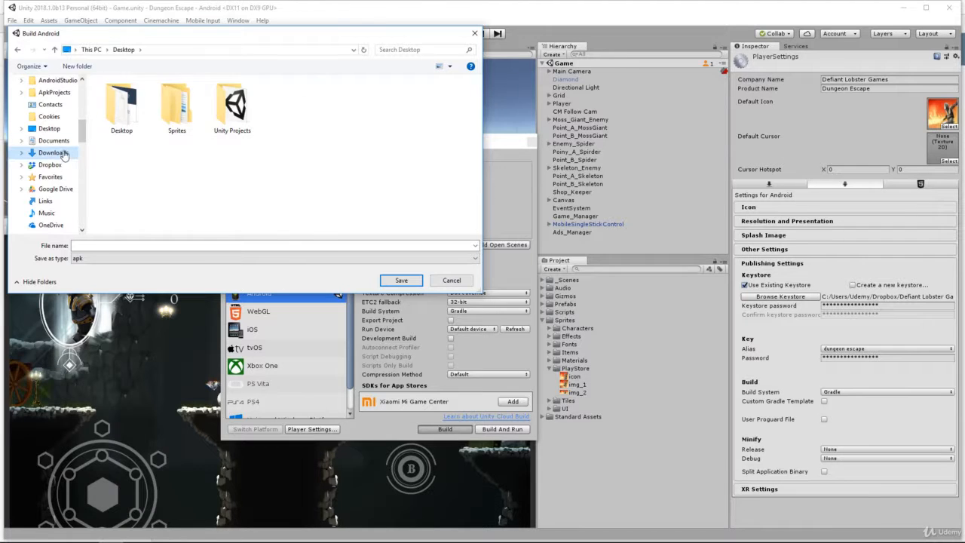
double_click(277, 110)
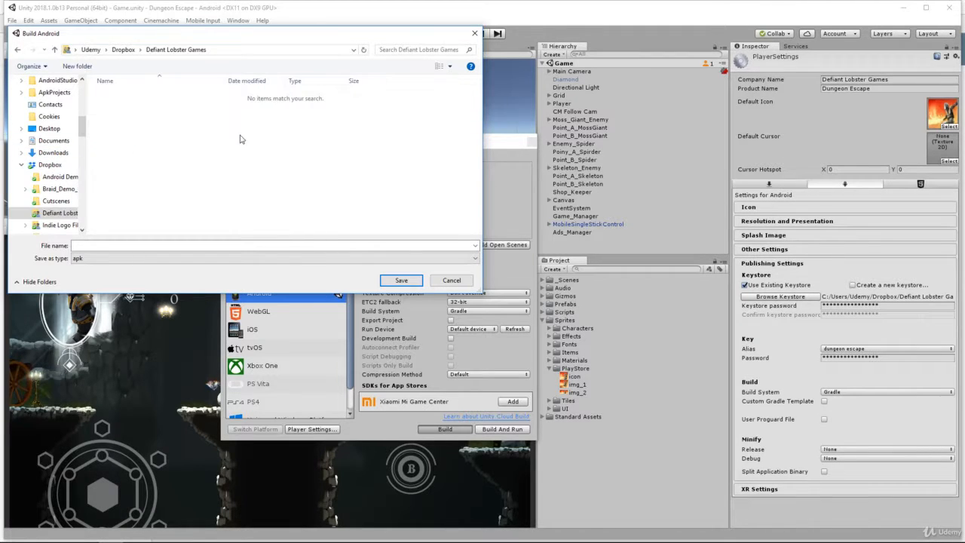
Step: Try to build the APK under the file name "Dungeon Escape V1.0"
left_click(158, 245)
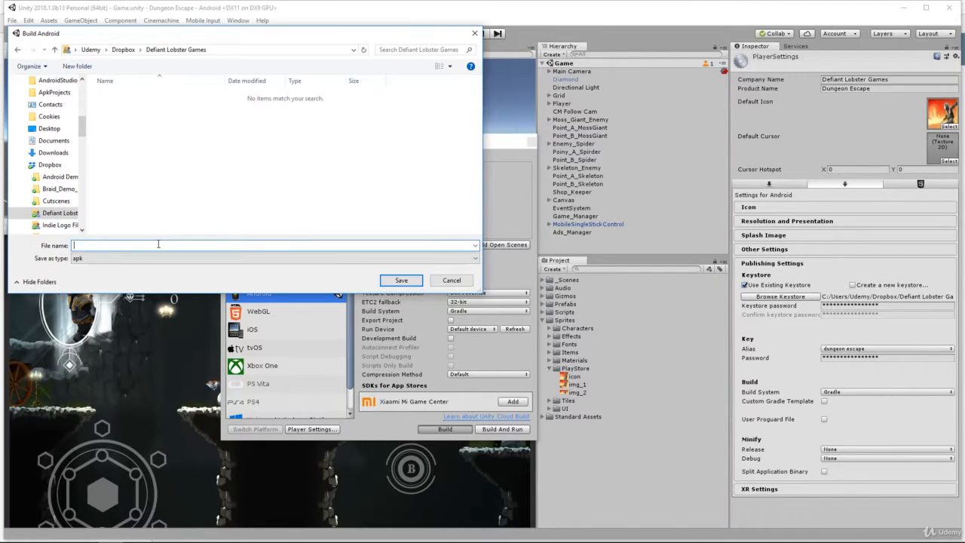
type("Dundeo")
type("n")
key("BackSpace")
key("BackSpace")
key("BackSpace")
key("BackSpace")
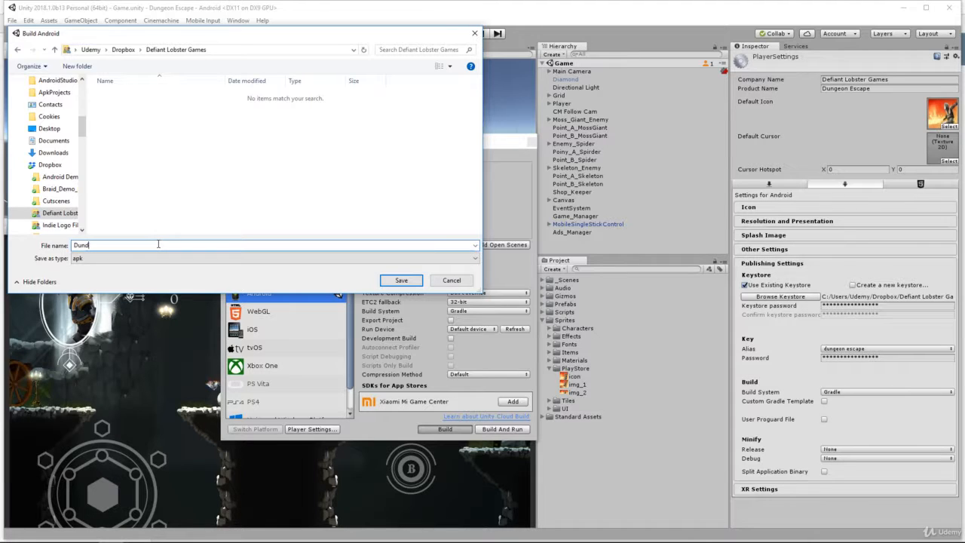
type("geon Escape")
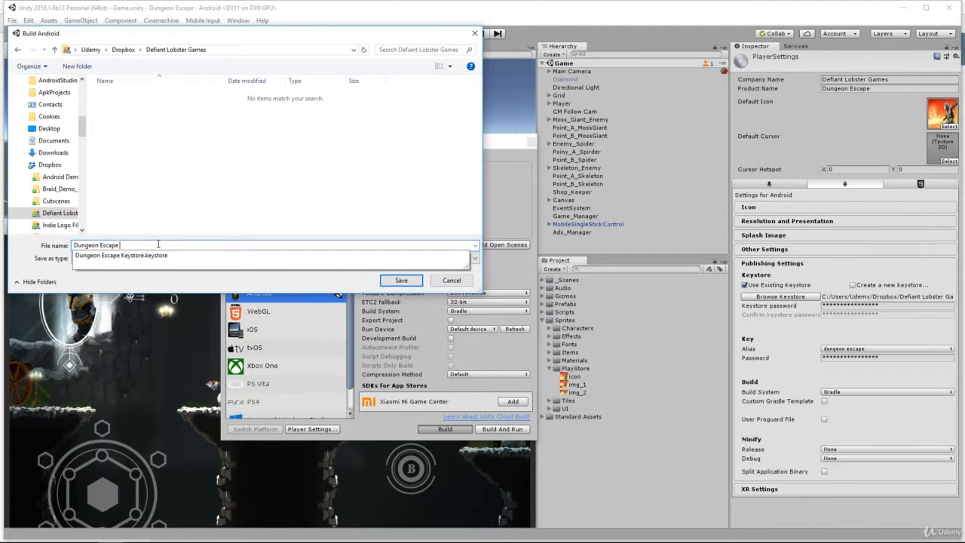
type(" V")
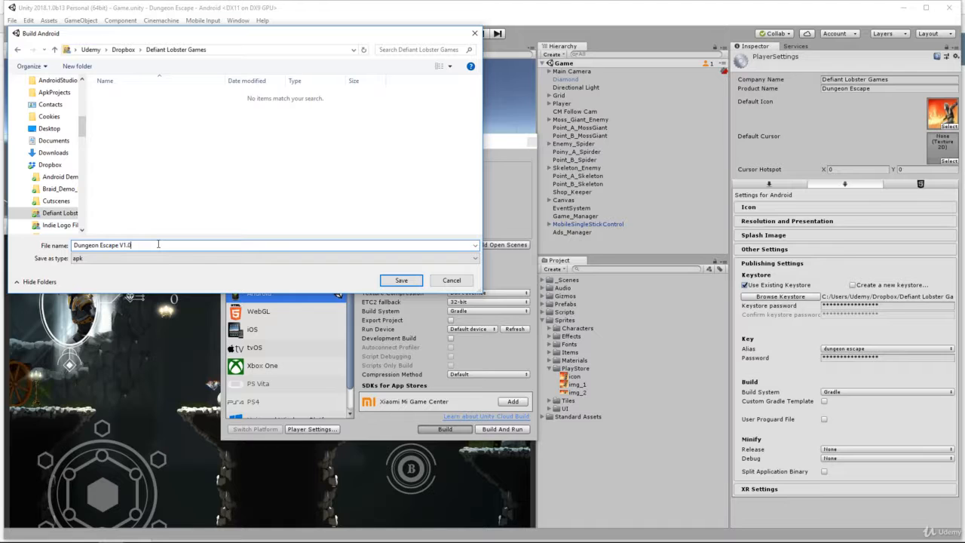
type("1.0")
left_click(401, 281)
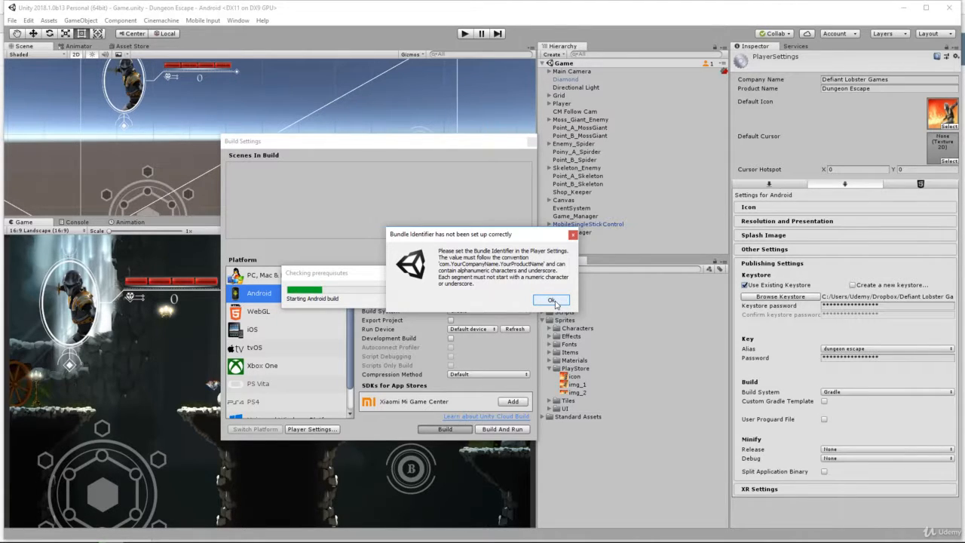
left_click(551, 301)
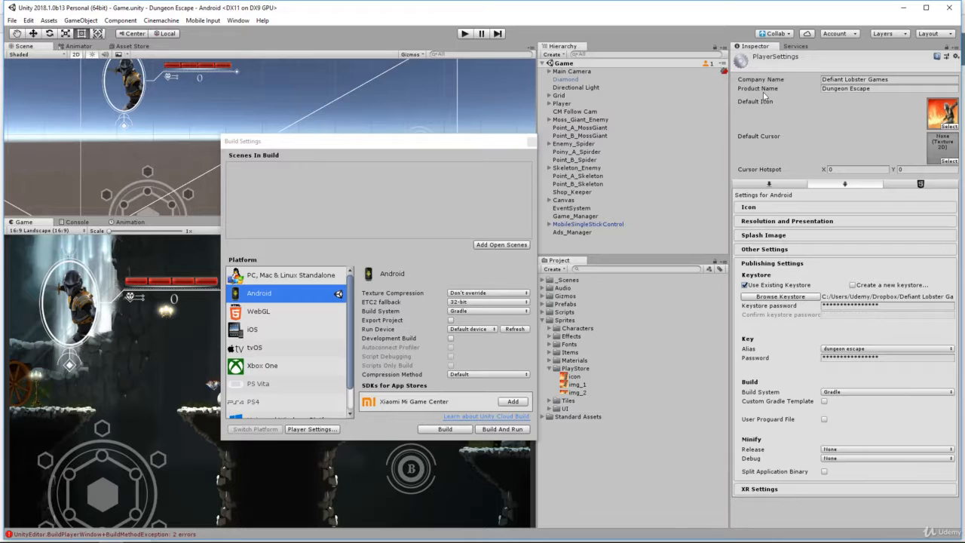
left_click(863, 81)
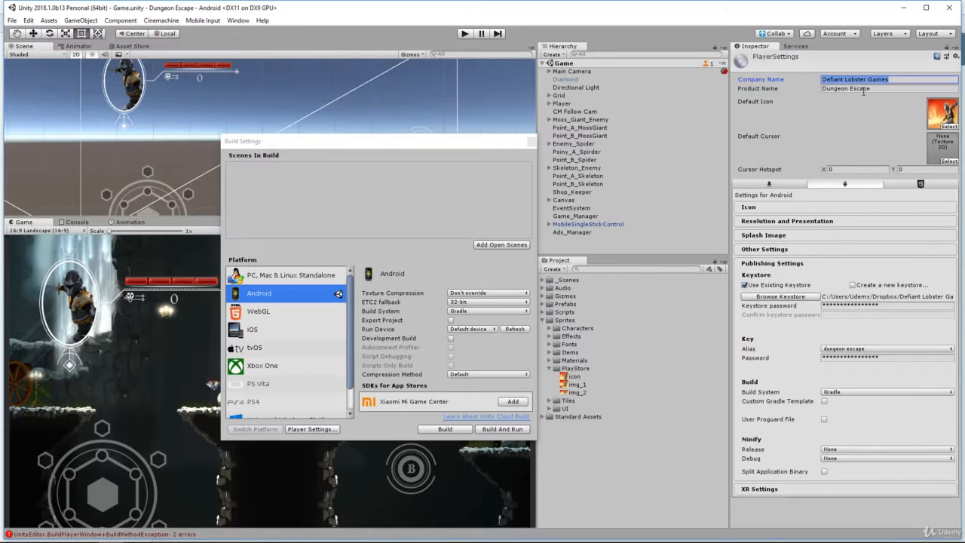
left_click(855, 89)
left_click(840, 80)
left_click(838, 89)
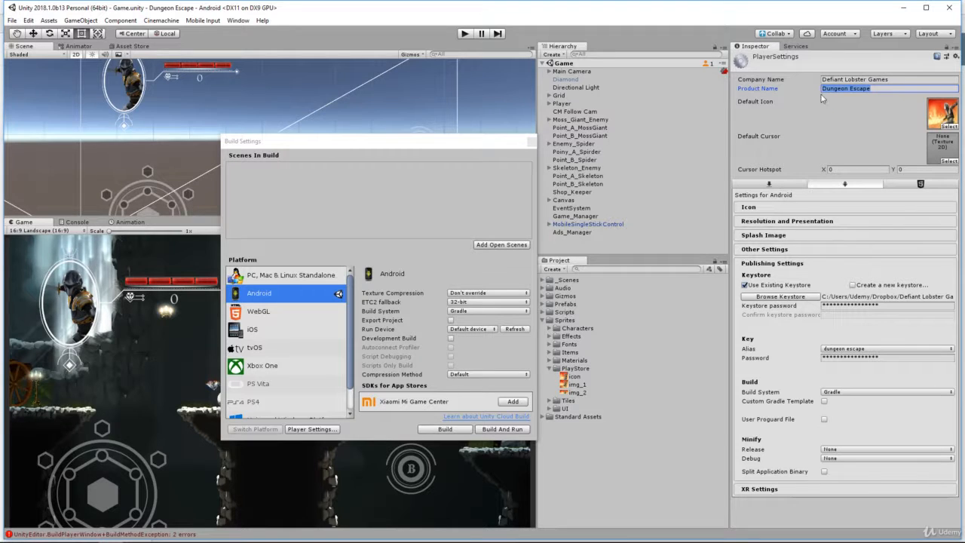
Step: Set the Android package name to "com.Defiant Lobster Games.Dungeon Escape", copying the company name from the Player Settings
double_click(860, 80)
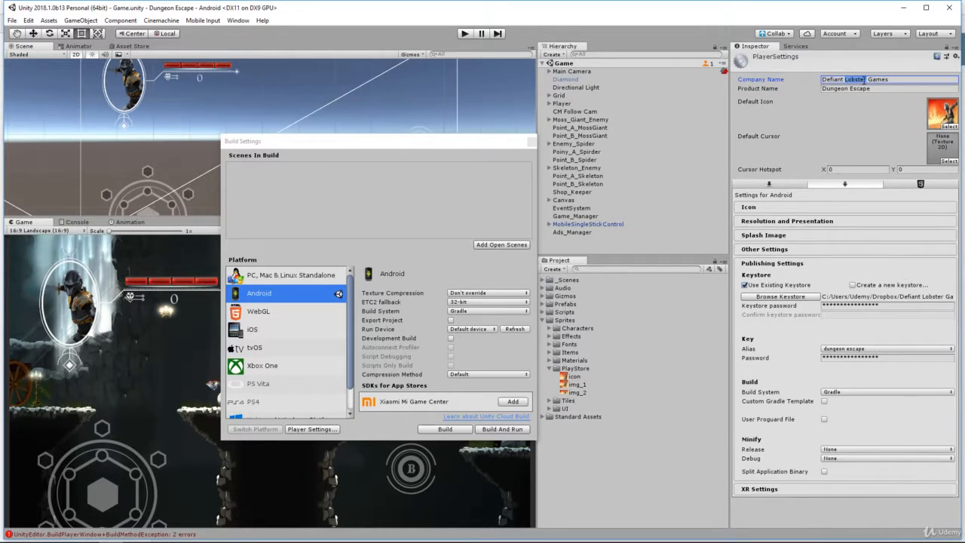
key("ctrl+a")
key("ctrl+c")
left_click(766, 249)
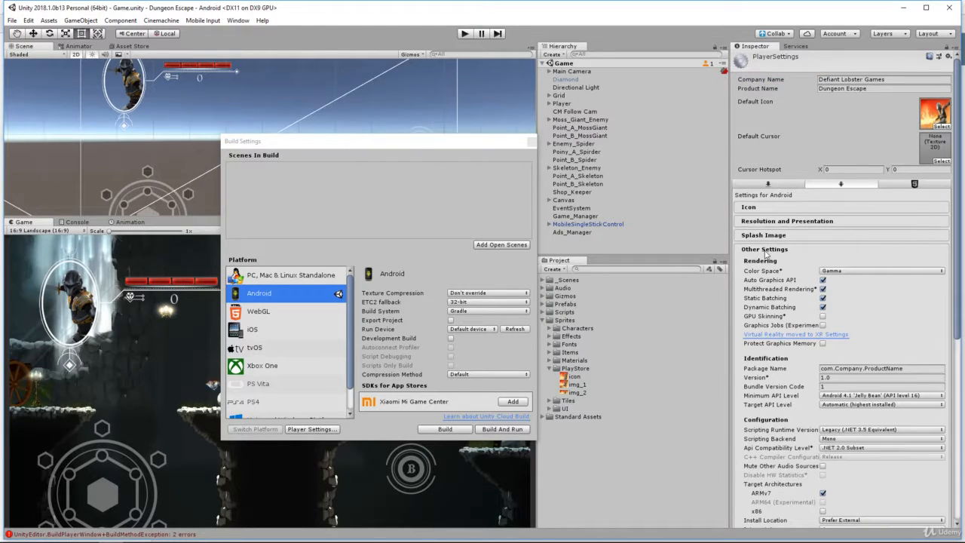
left_click(842, 369)
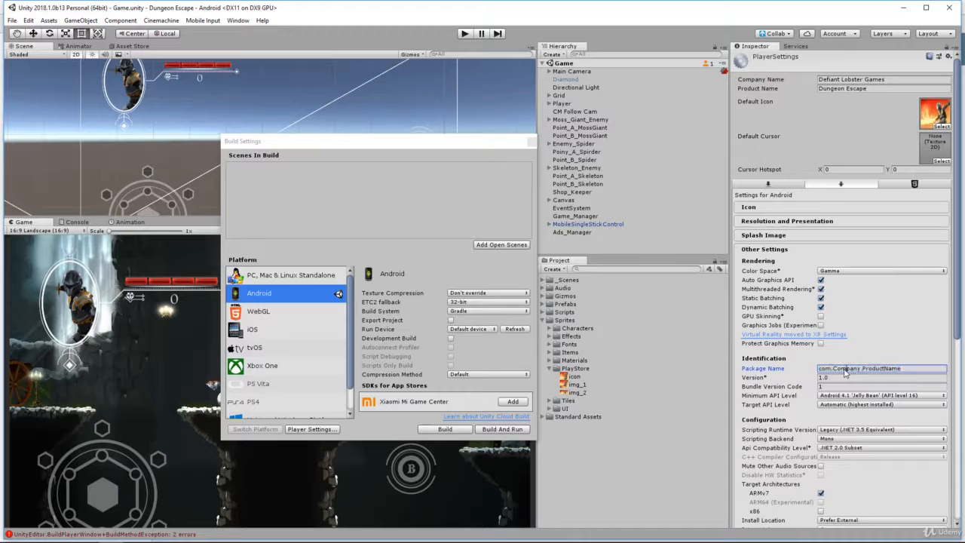
double_click(844, 369)
key("ctrl+v")
double_click(926, 369)
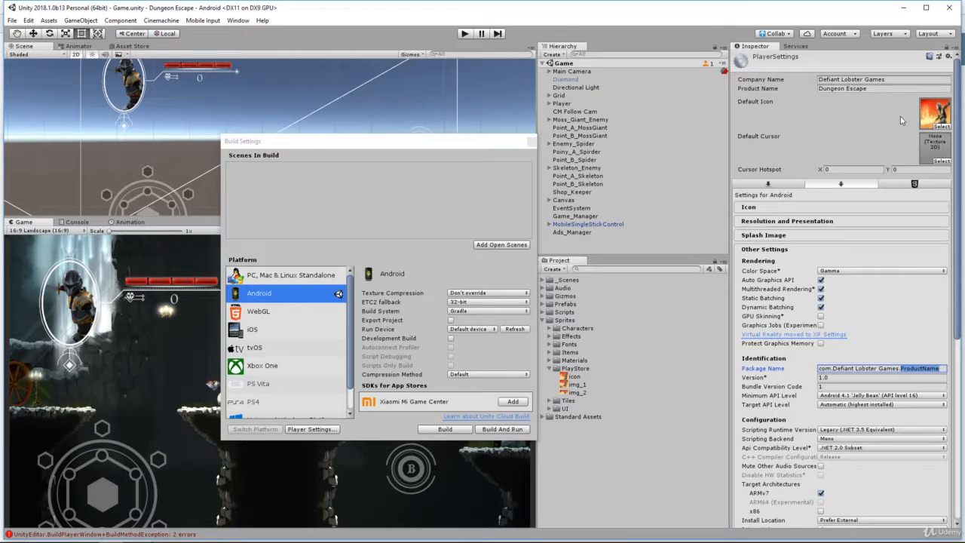
type("Dungeon Escape")
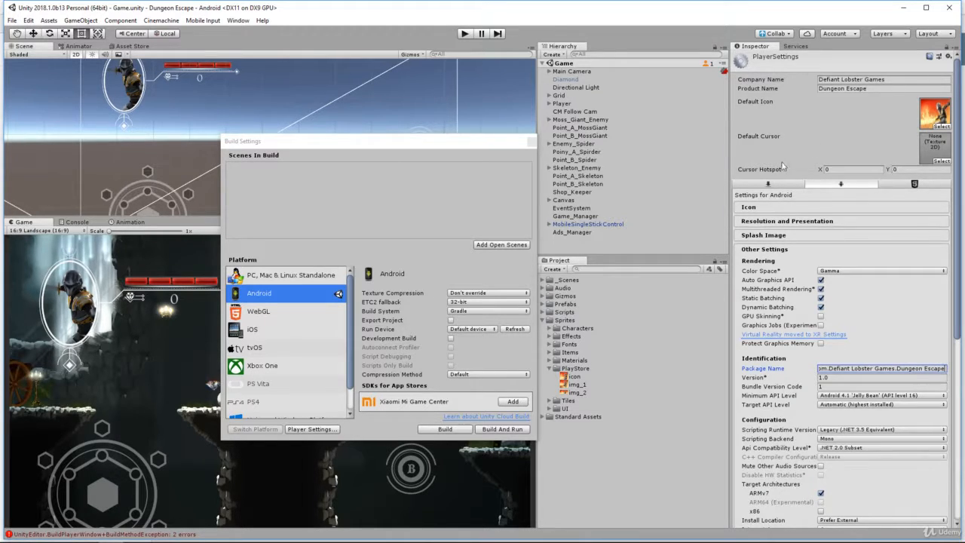
Step: Try to build the APK as "Dungeon Escape V1.0" with the new package name and dismiss the bundle identifier message
left_click(445, 430)
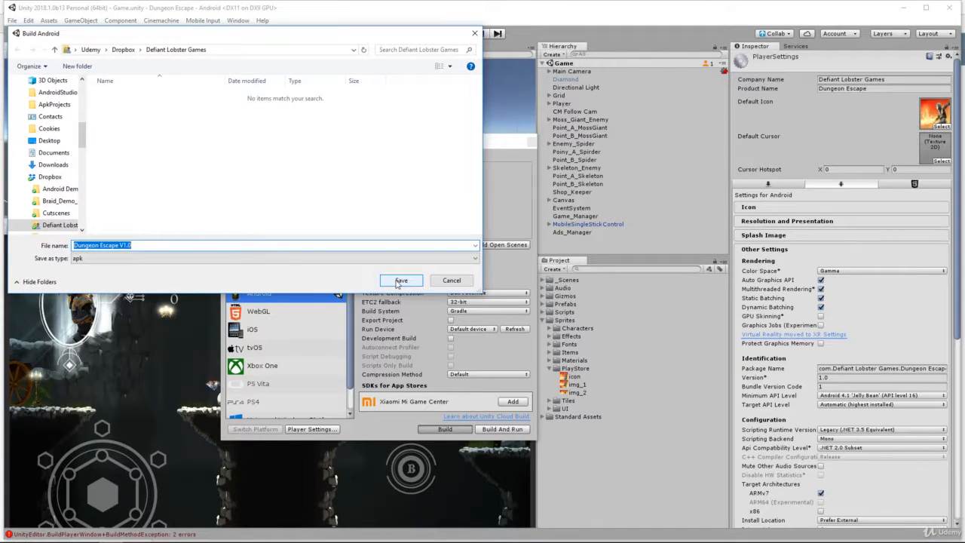
left_click(399, 281)
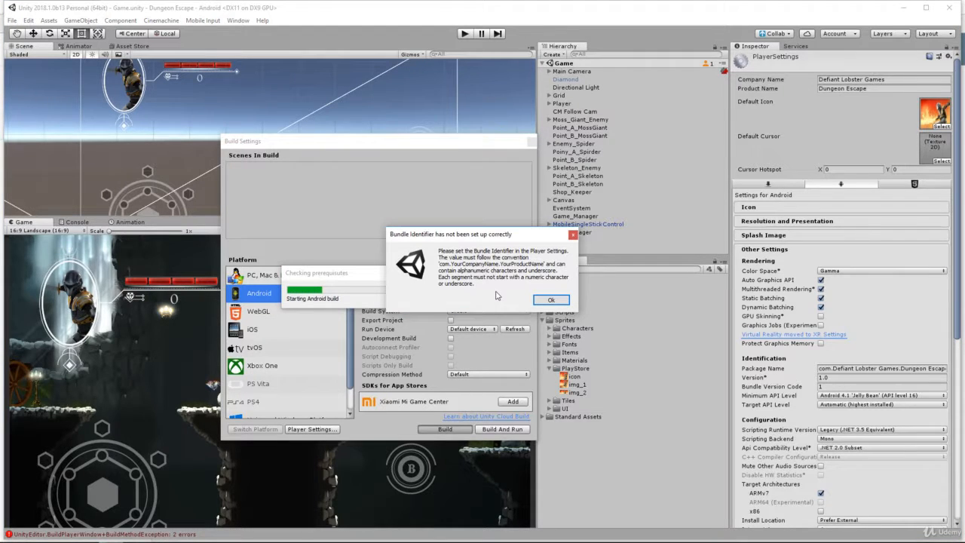
left_click(551, 301)
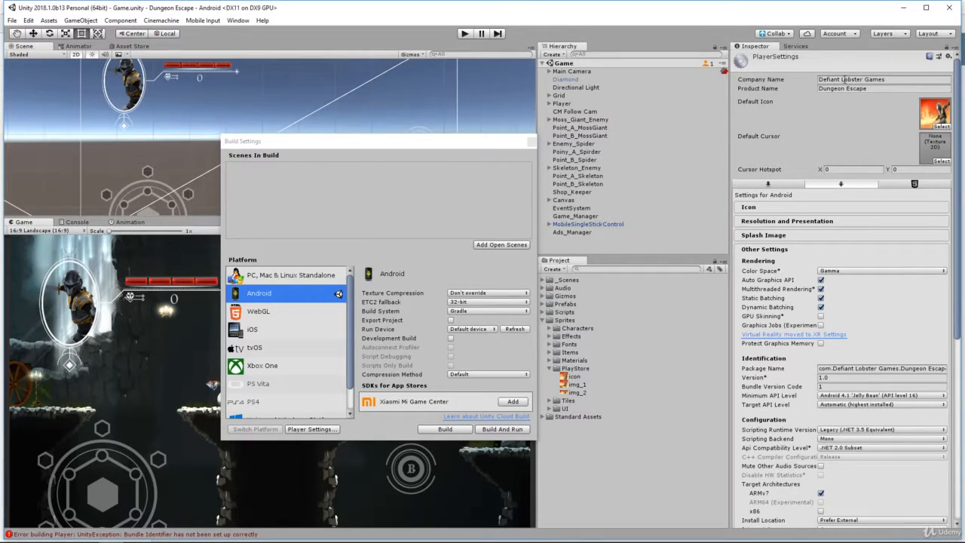
Step: Replace the spaces in the package name with underscores so it reads "com.Defiant_Lobster_Games.Dungeon_Escape"
left_click(857, 368)
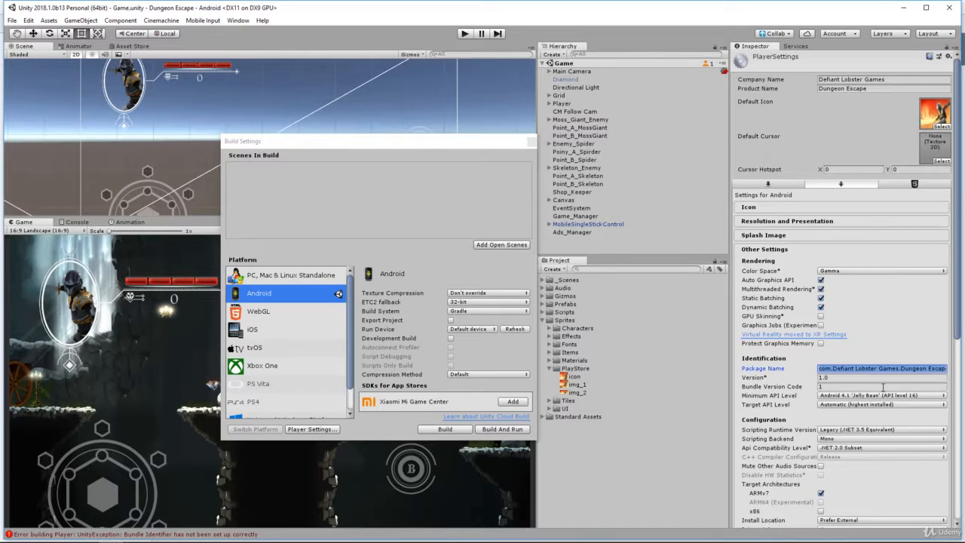
key("Left")
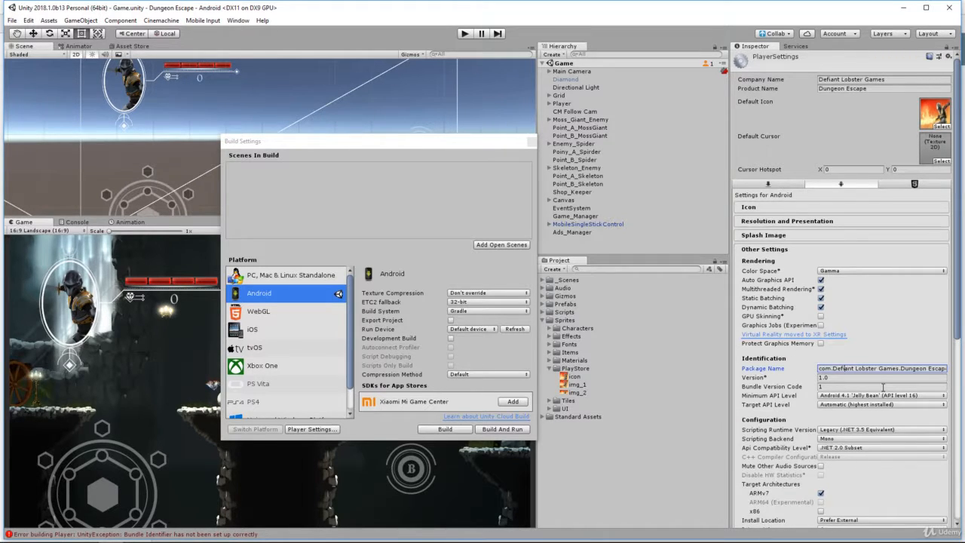
key("BackSpace")
type("_")
key("BackSpace")
type("_")
key("BackSpace")
type("_")
Step: Build the APK as "Dungeon Escape V1.0" in the Defiant Lobster Games folder, using the highest installed Android SDK platform
left_click(437, 431)
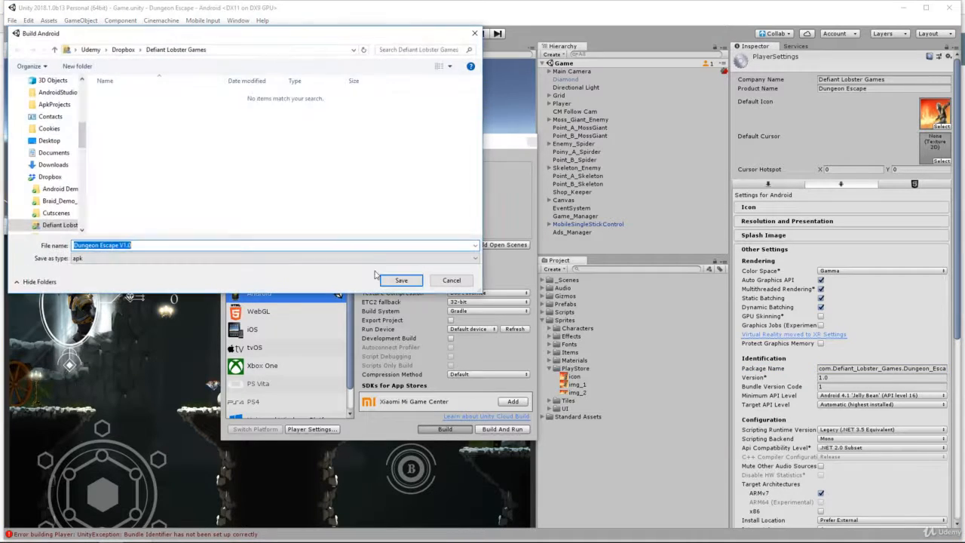
left_click(401, 281)
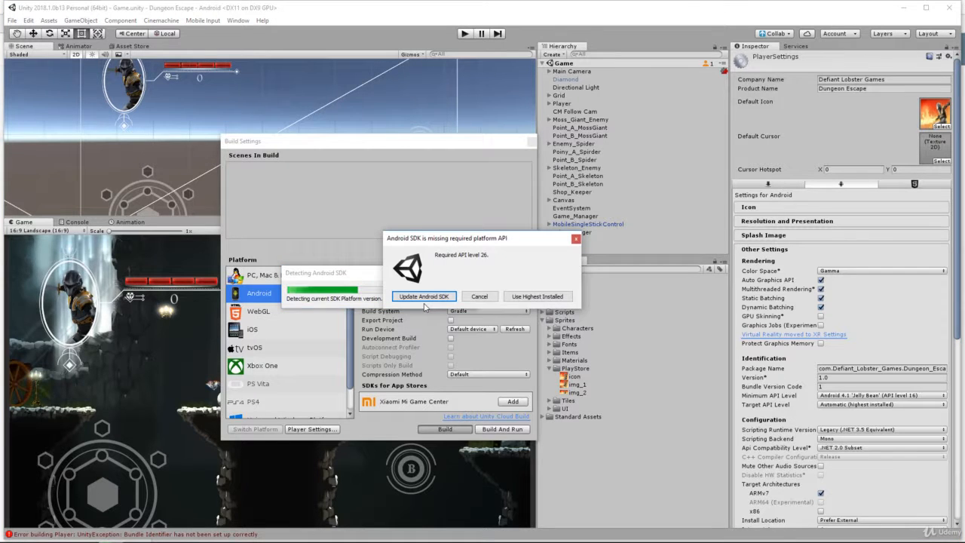
left_click(537, 296)
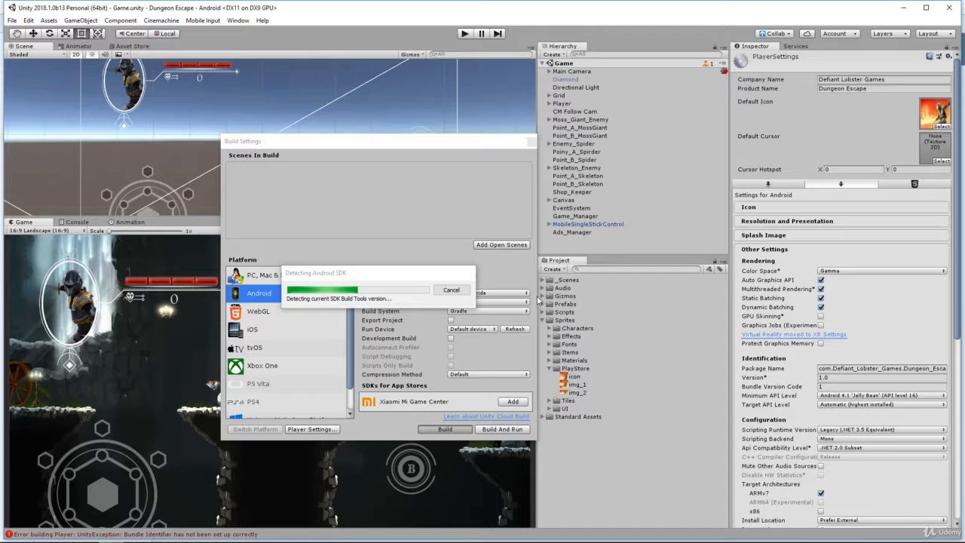